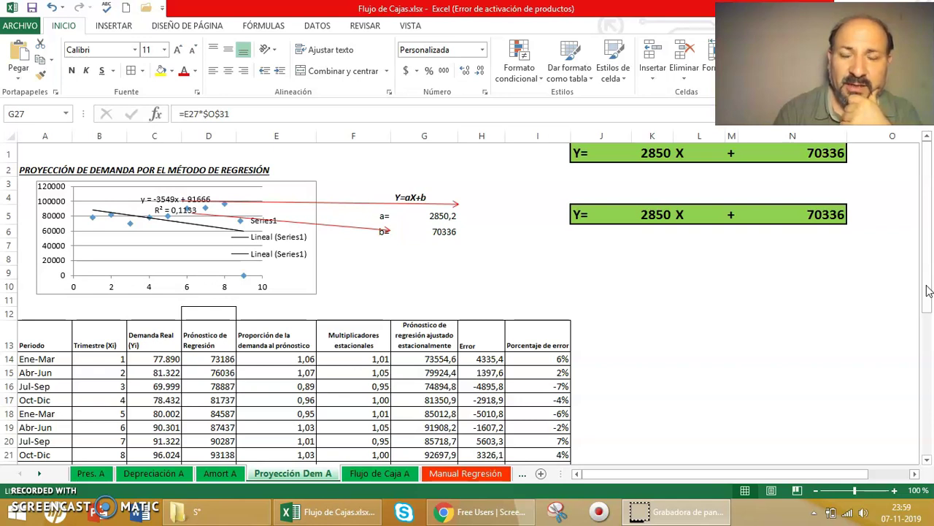
Examine the real demand in C14:C21, the regression forecast formula in D14 and the seasonal multiplier formula in F15
left_click(927, 292)
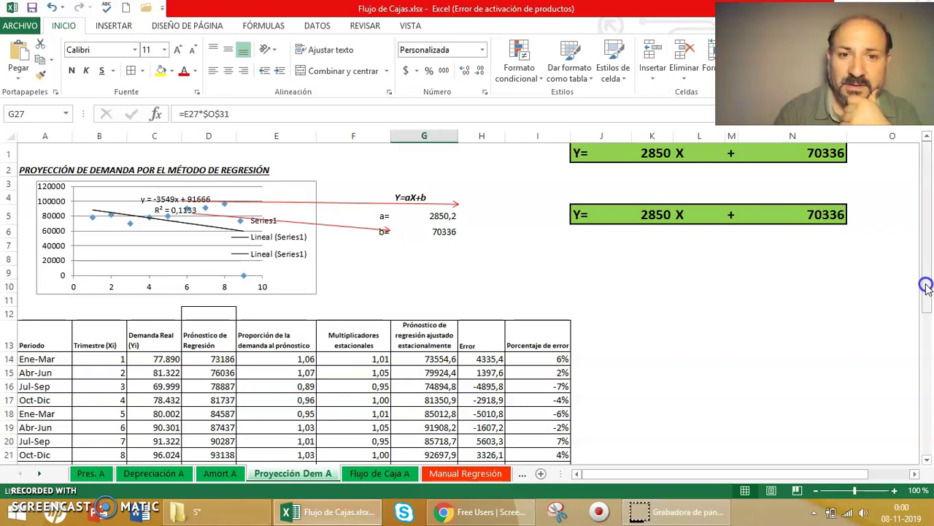
left_click_drag(927, 292, 929, 298)
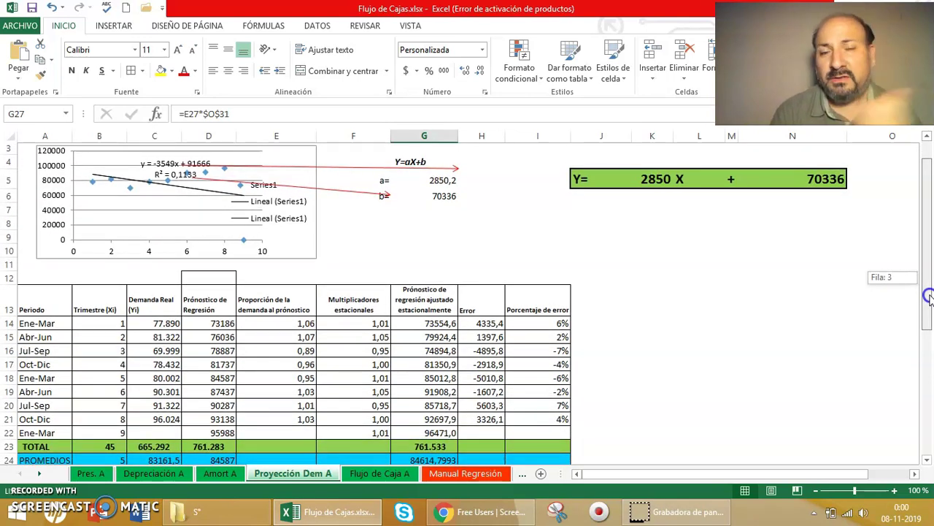
left_click_drag(929, 295, 928, 376)
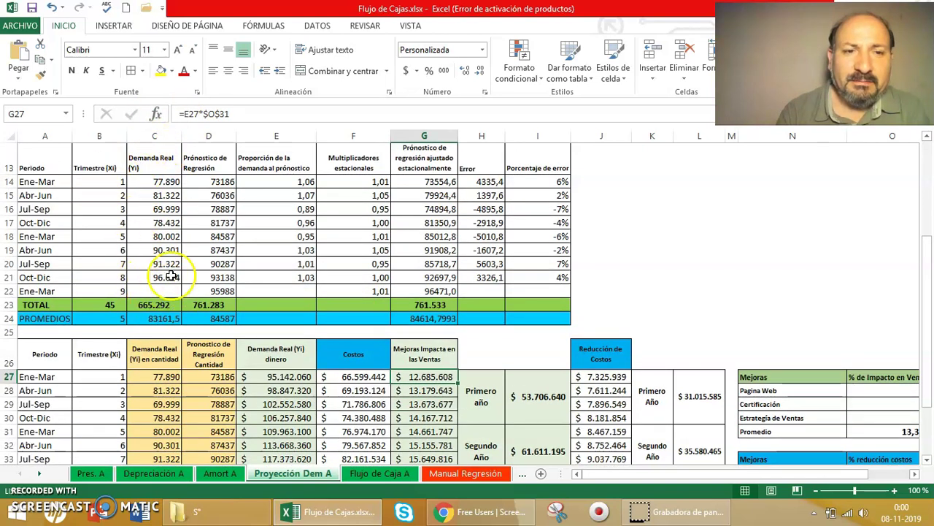
left_click(221, 182)
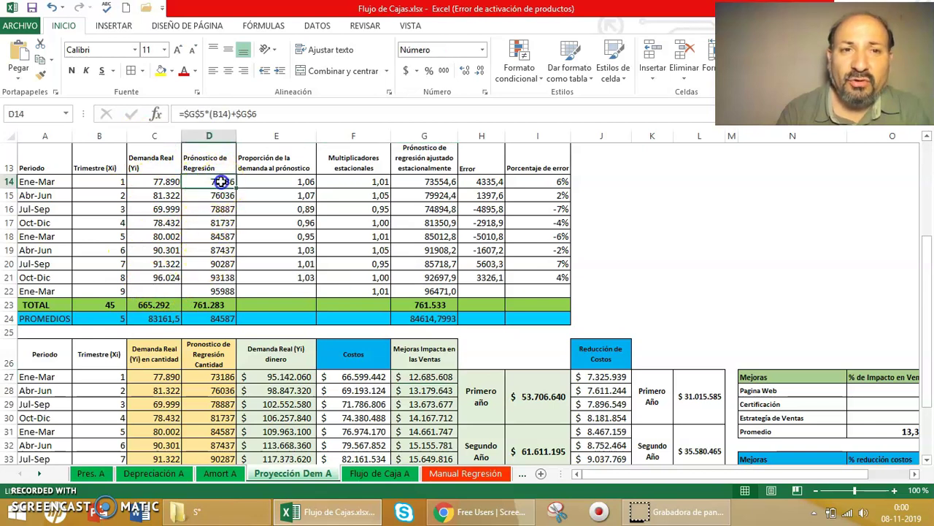
left_click(167, 183)
left_click_drag(169, 187, 157, 271)
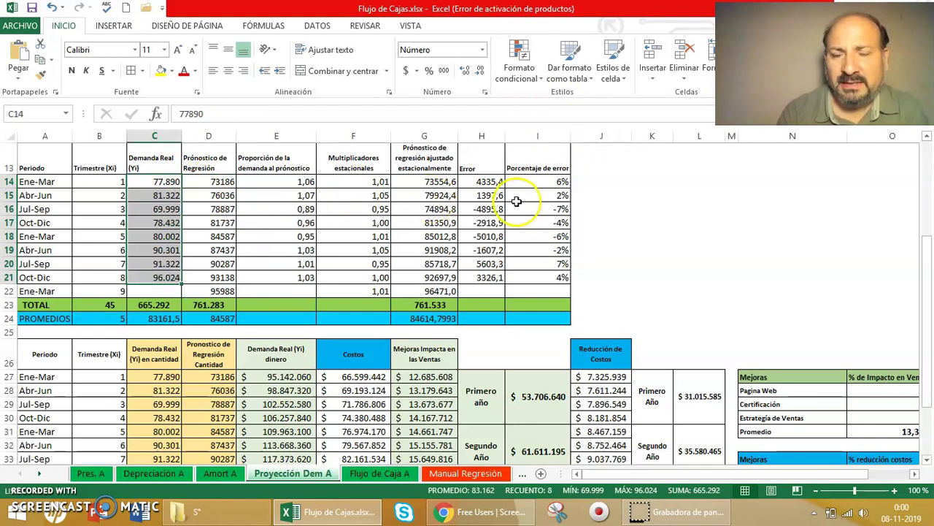
left_click(341, 197)
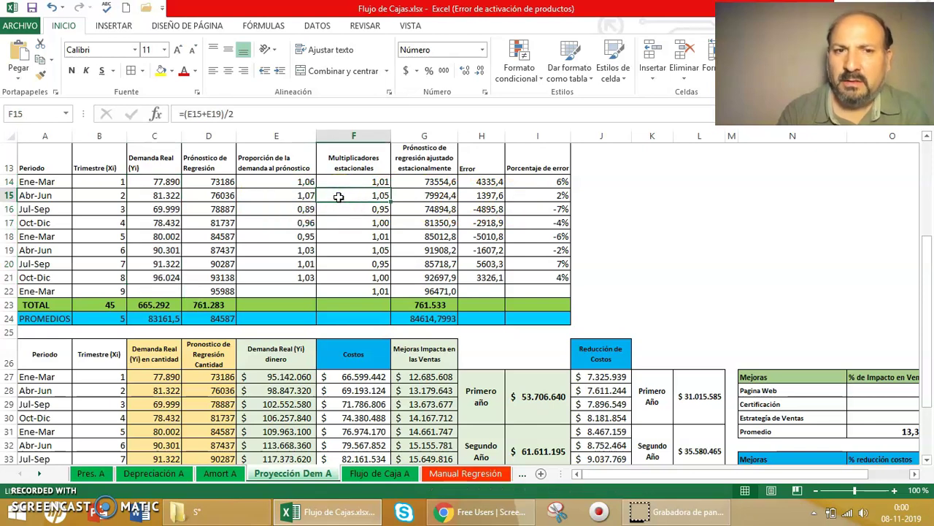
left_click_drag(150, 181, 132, 270)
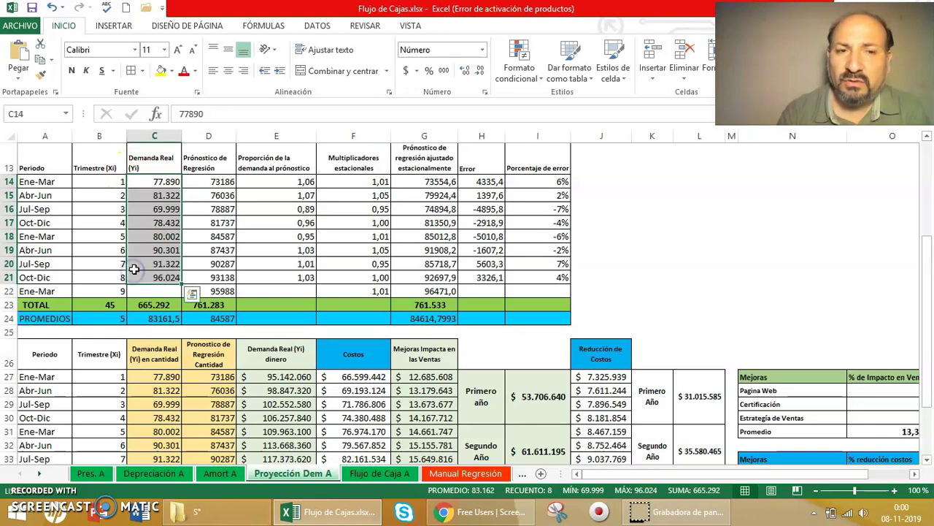
left_click(203, 181)
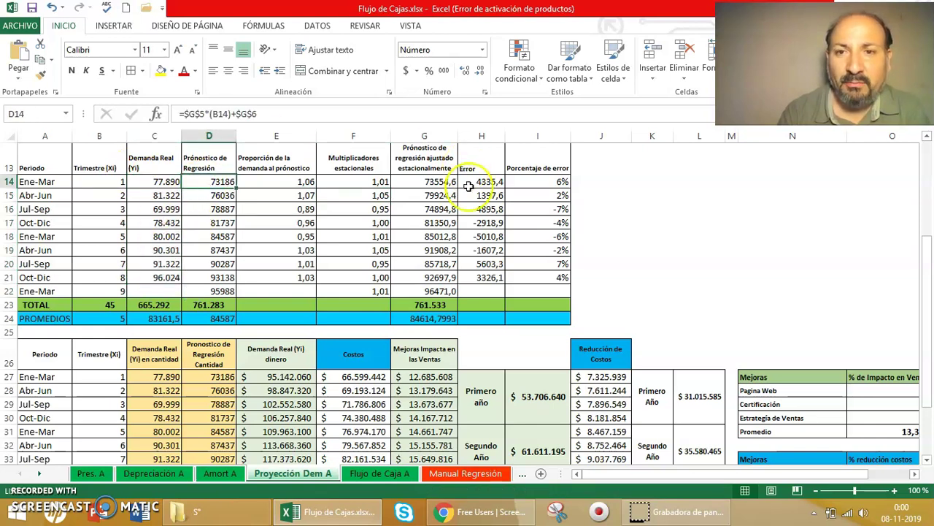
Examine the first-quarter formulas in row 27 that convert forecast quantity into demand in money and derive the costs
left_click_drag(930, 343, 924, 381)
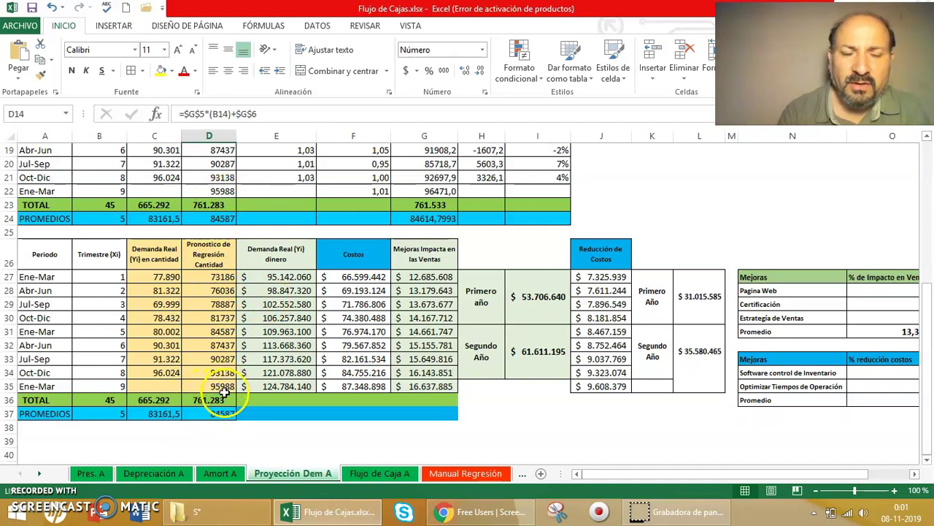
left_click(292, 280)
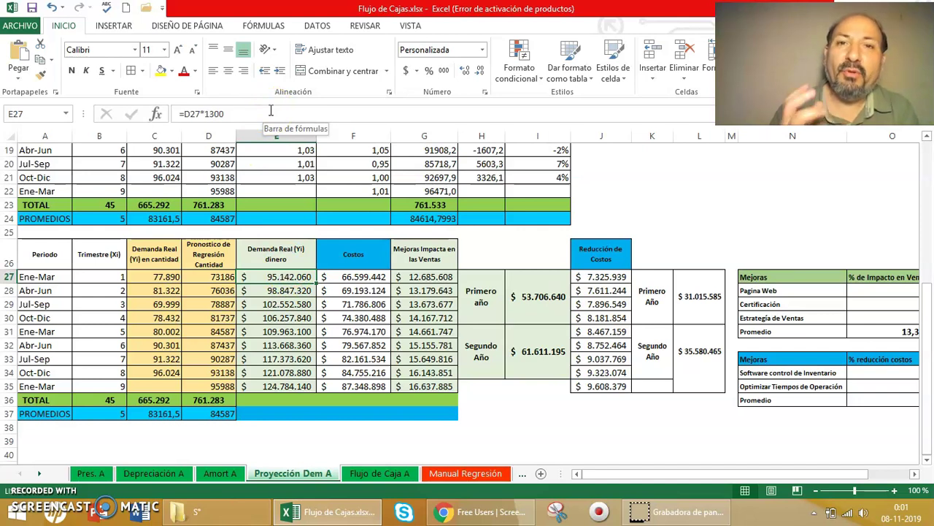
left_click_drag(169, 277, 205, 278)
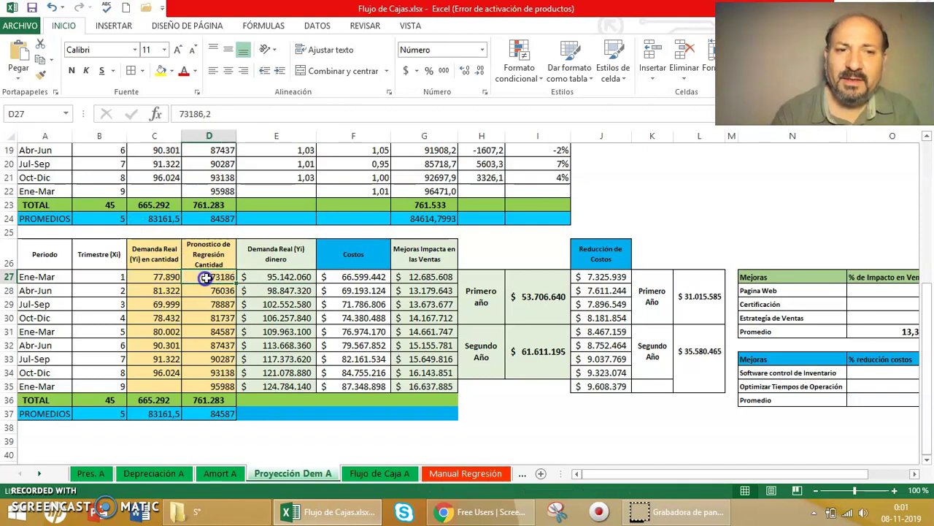
left_click(255, 276)
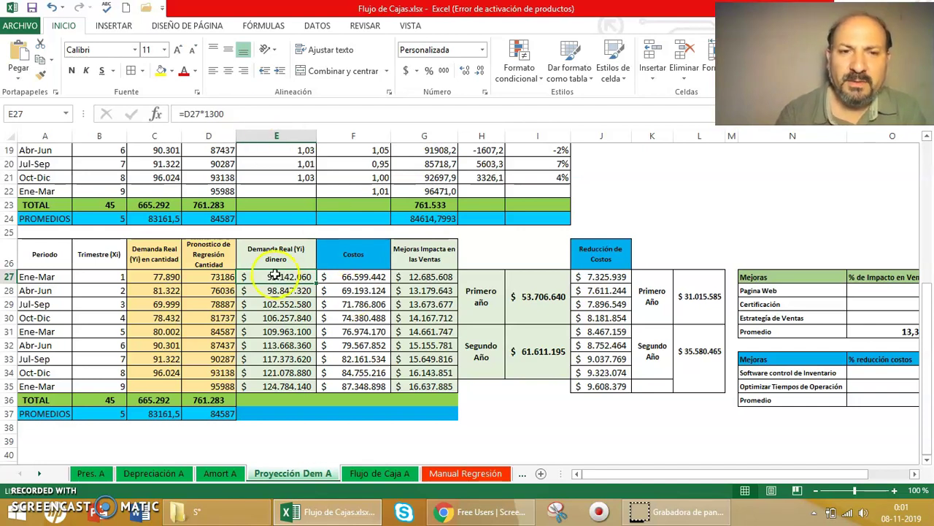
left_click(289, 274)
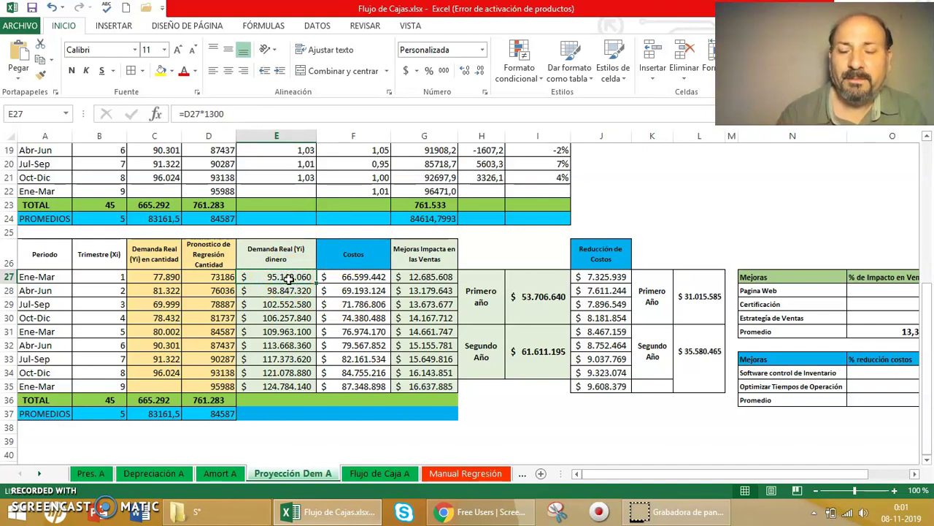
key("Right")
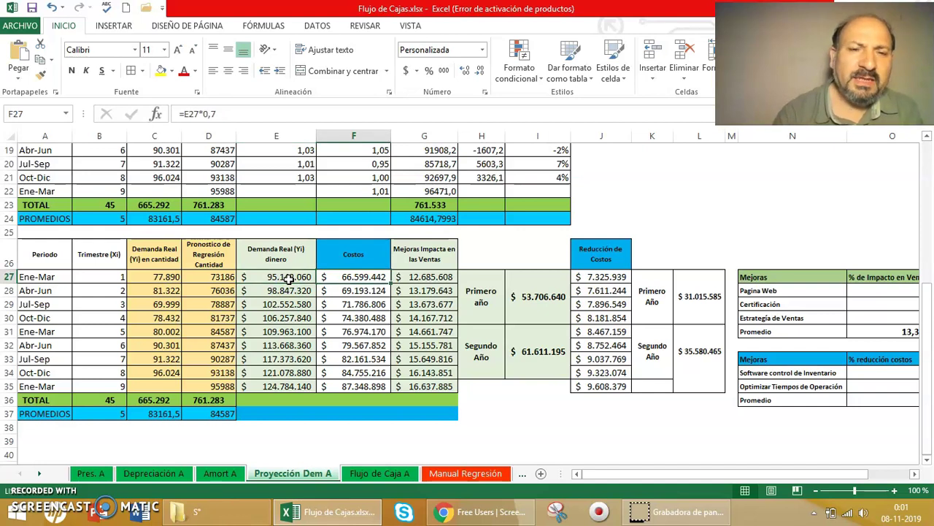
key("Down")
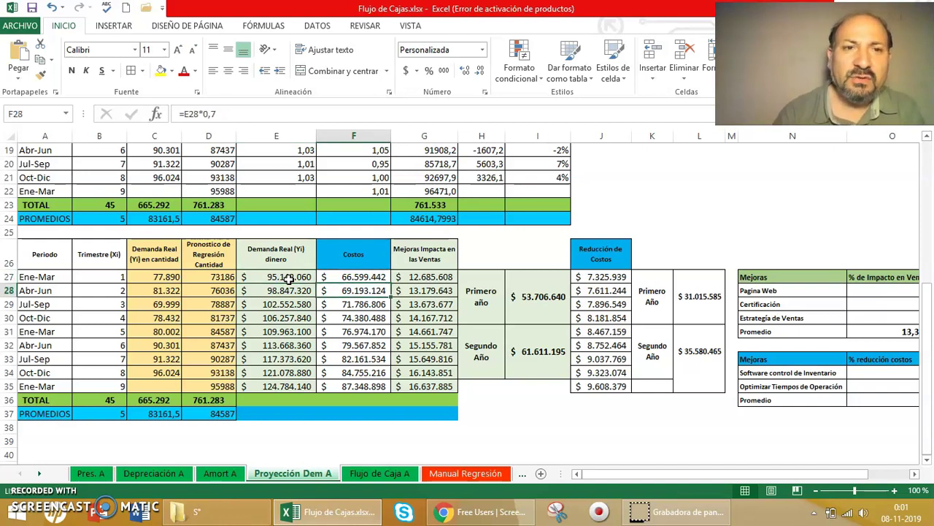
key("Up")
key("Left")
key("Right")
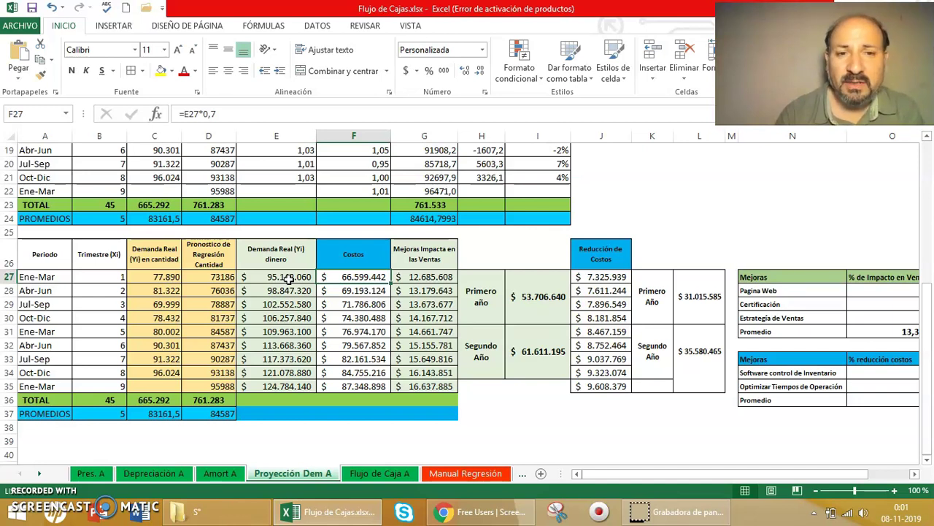
Check the sales impact formula in G27 and the impact percentages for Pagina Web, Certificación and Estrategía de Ventas
left_click(437, 277)
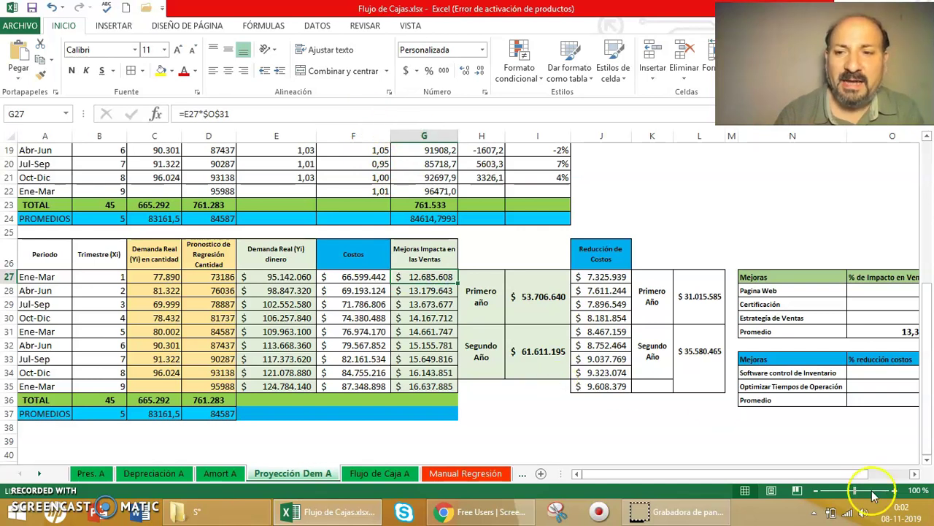
left_click(915, 476)
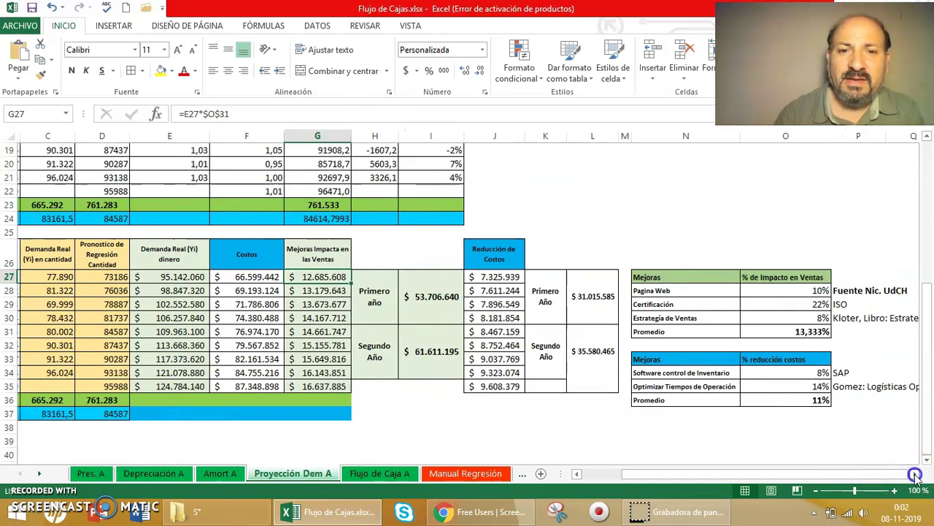
left_click(915, 476)
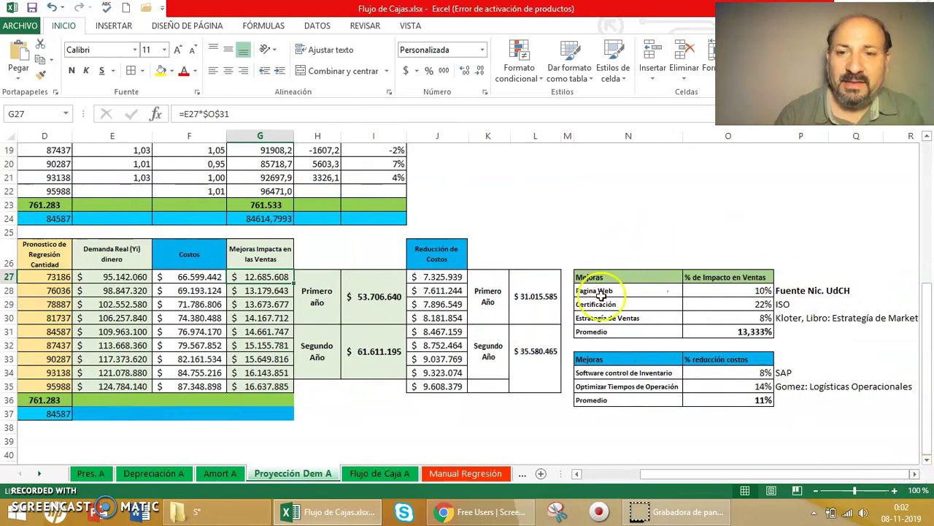
left_click(710, 290)
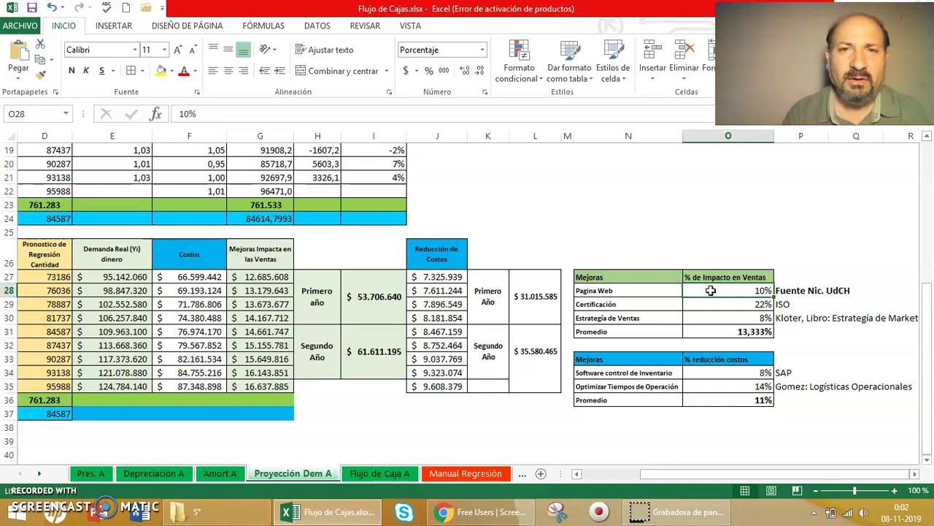
key("Down")
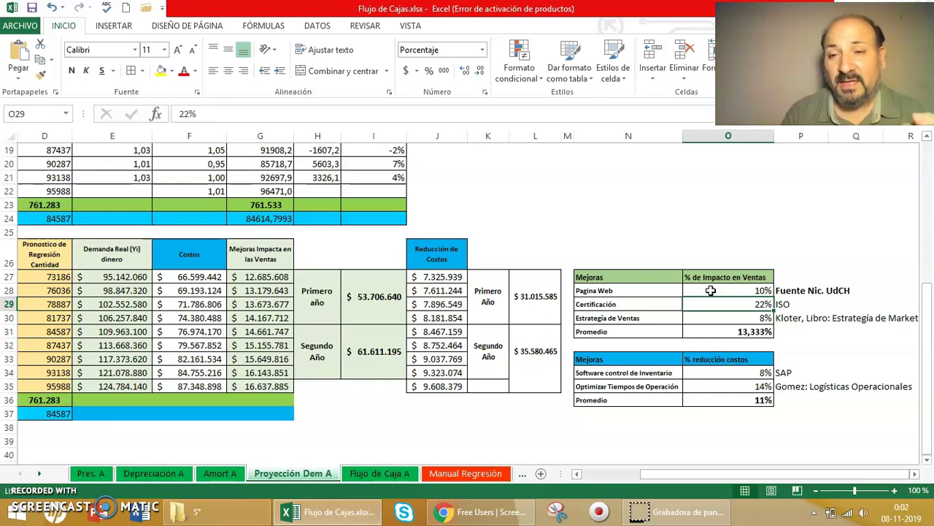
key("Down")
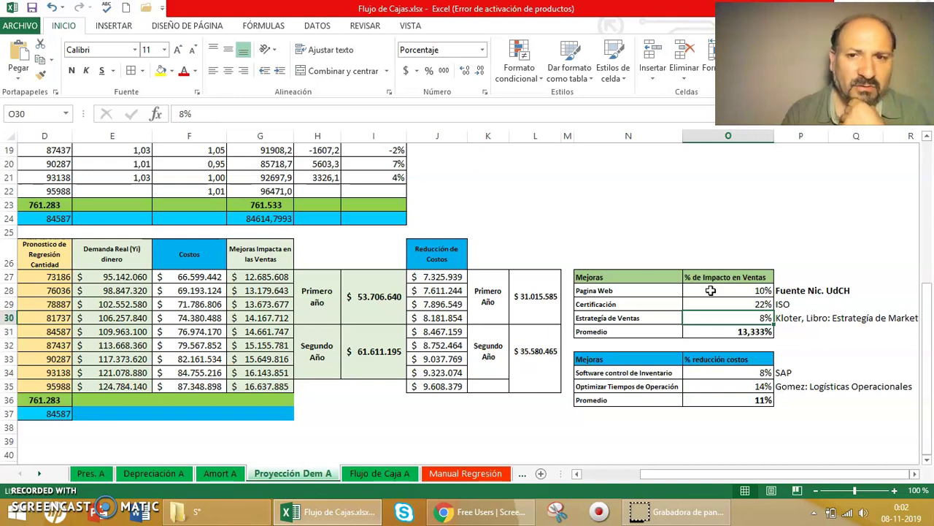
Review the cost reduction percentages for Software control de Inventario and Optimizar Tiempos de Operación, and their average formula in O36
key("Down")
key("Down")
key("Down")
key("Down")
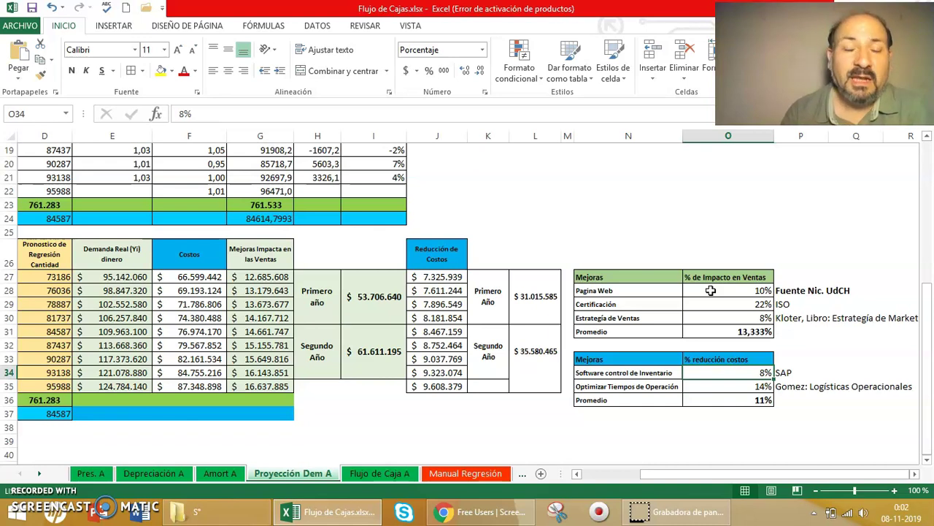
key("Down")
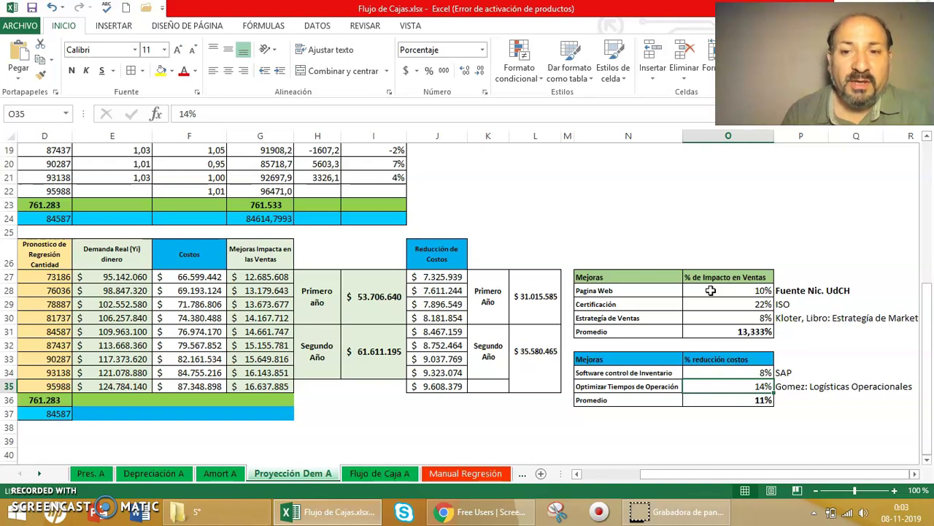
key("Down")
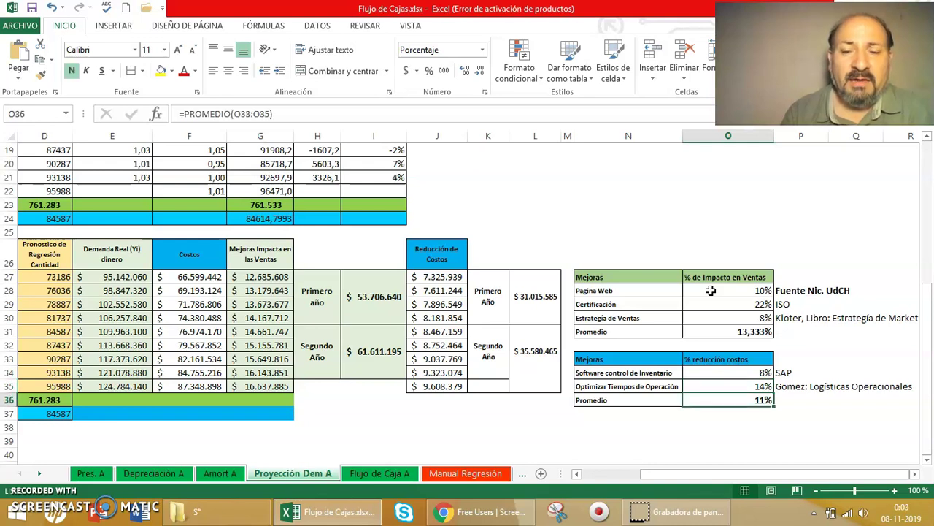
key("Up")
key("Up")
key("Up")
key("Up")
key("Down")
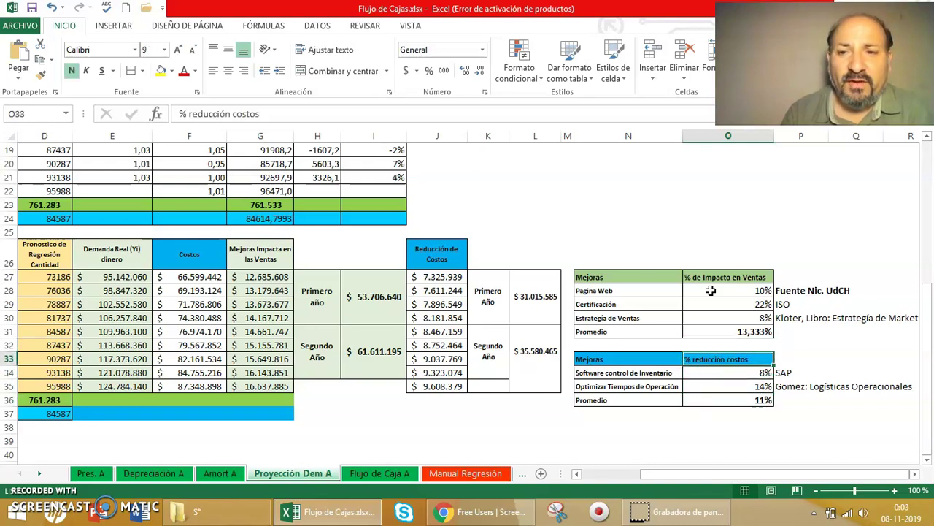
key("Down")
key("Down")
key("Up")
key("Down")
key("Up")
key("Down")
key("Up")
key("Down")
key("Up")
key("Down")
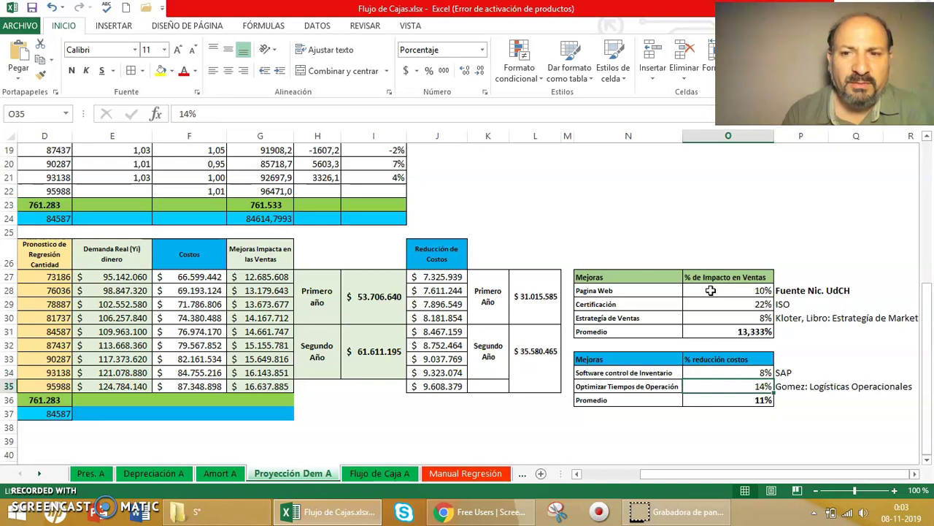
key("Down")
key("Up")
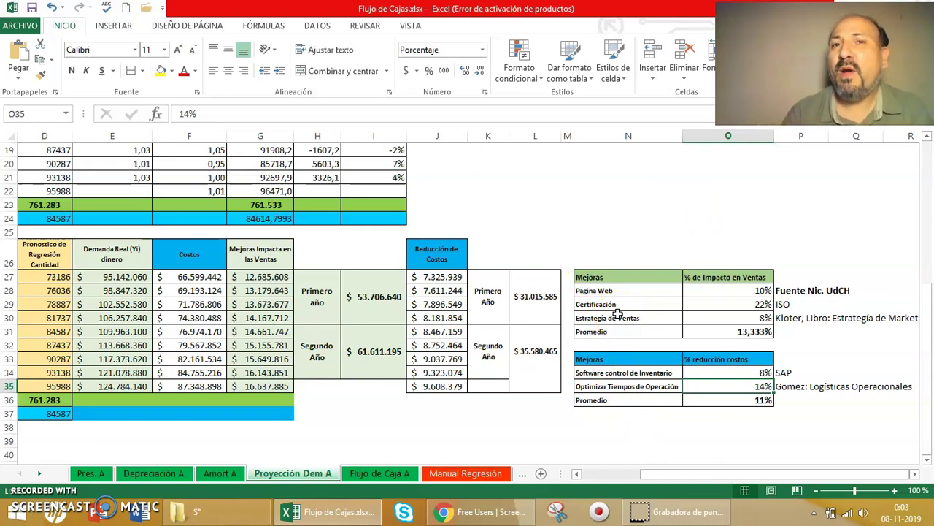
Trace the sales improvement from the G27 formula through the first-year sum in I27 to the Año1 income on the Flujo de Caja A sheet
double_click(278, 277)
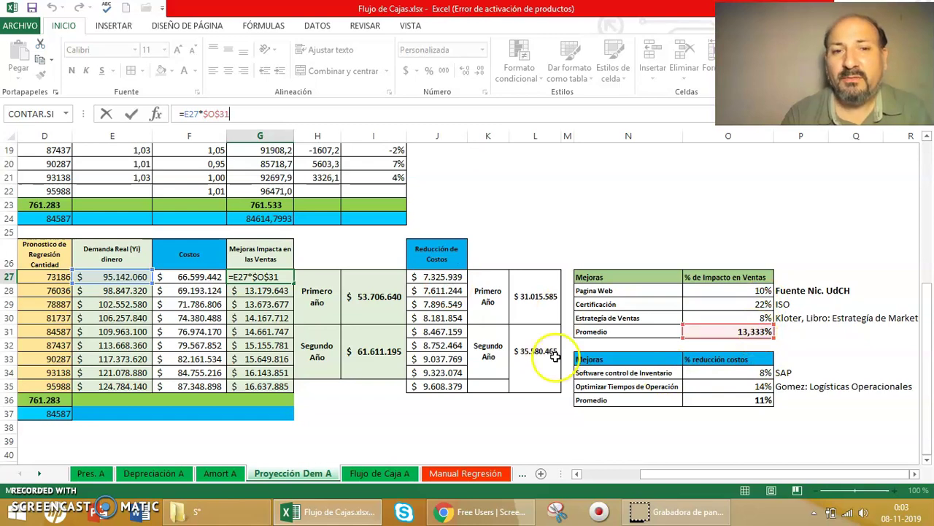
left_click(346, 294)
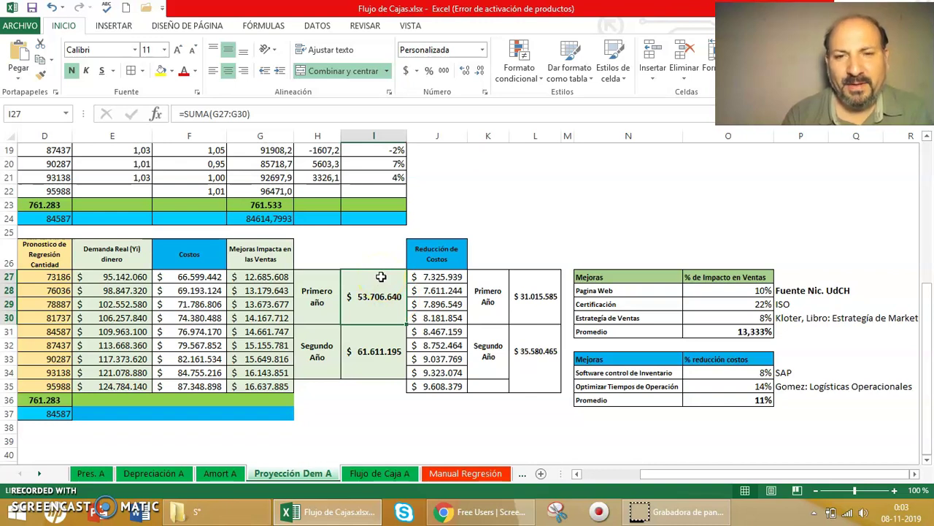
left_click(372, 474)
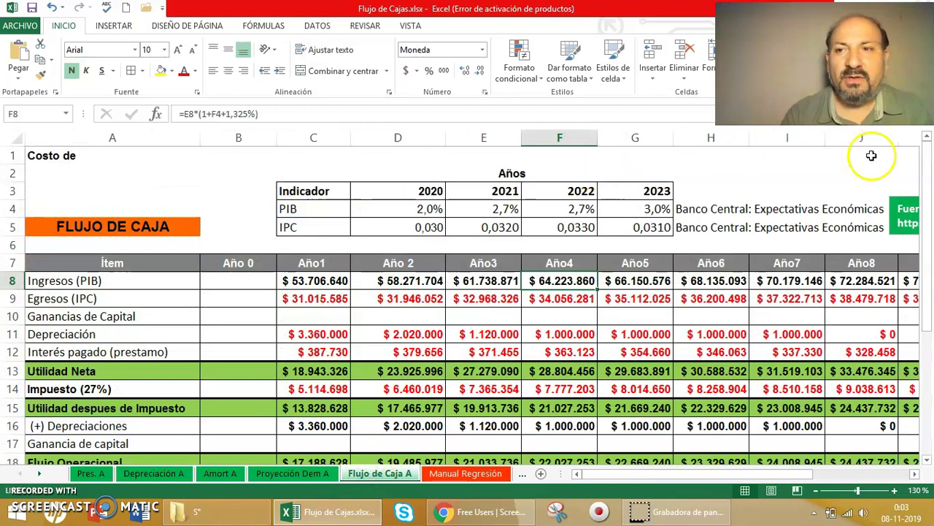
left_click_drag(924, 184, 918, 211)
left_click(314, 227)
left_click(318, 115)
Compare the first-year totals on Proyección Dem A with the linked Año1 Ingresos and Egresos cells on Flujo de Caja A
left_click(328, 473)
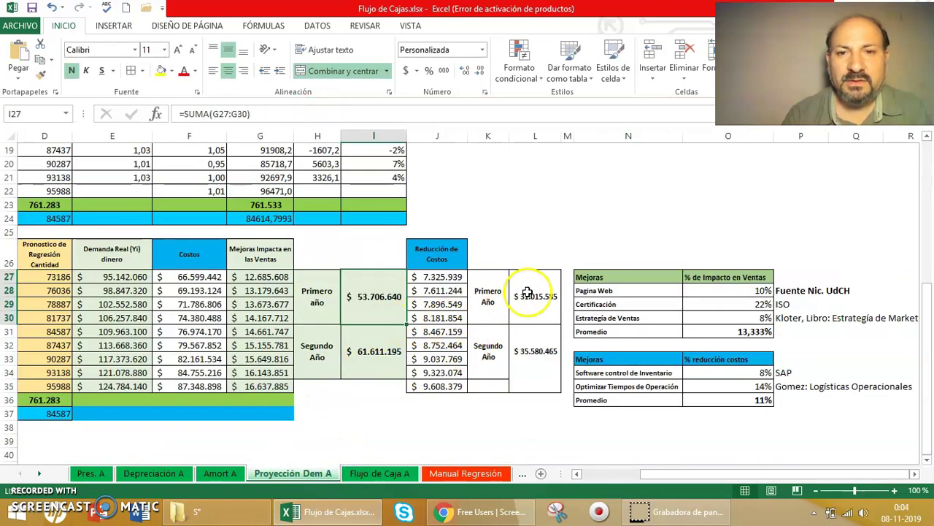
left_click(371, 474)
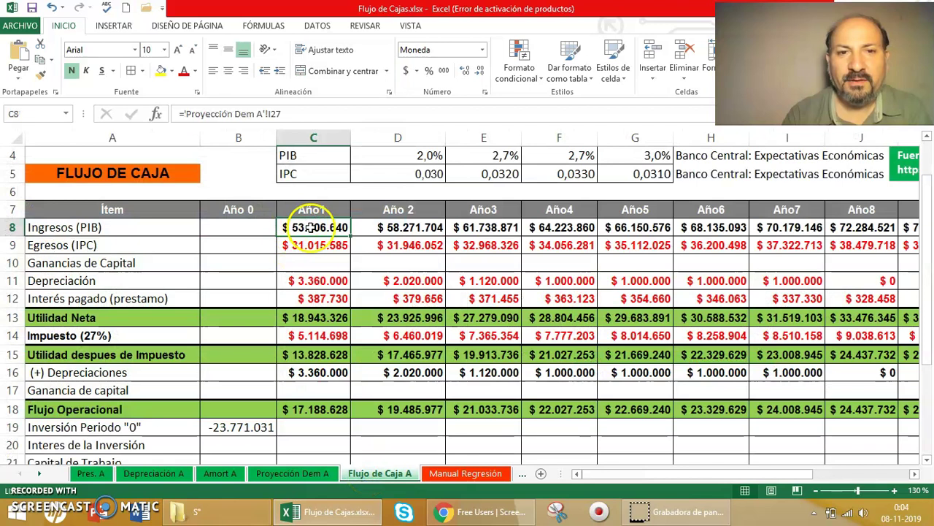
left_click(311, 227)
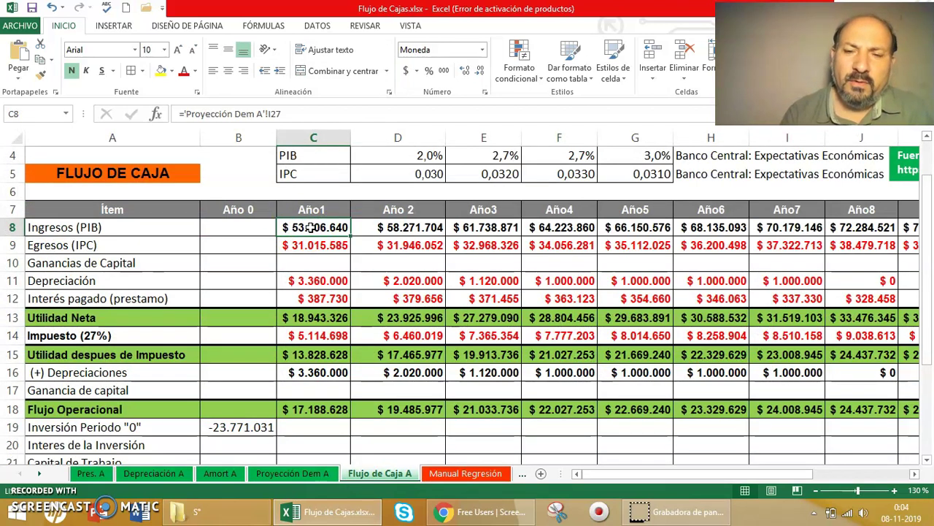
key("Down")
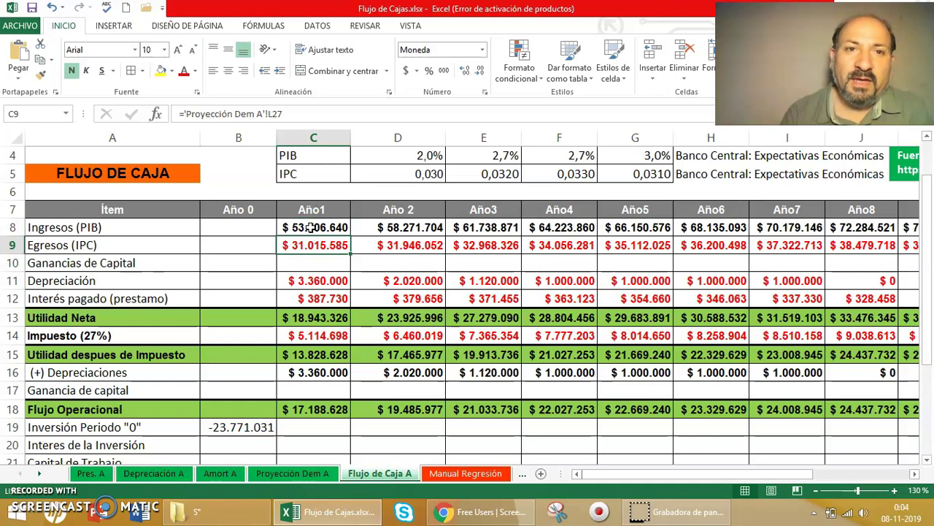
Check the first-year cost reduction sum in L27 on Proyección Dem A and return to the Año1 Ingresos cell on Flujo de Caja A
left_click(362, 113)
left_click(290, 474)
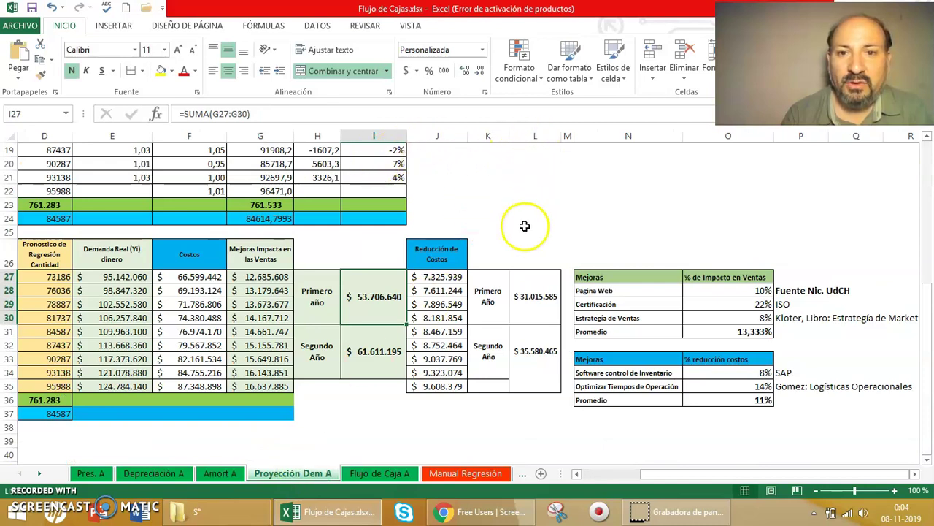
left_click(537, 303)
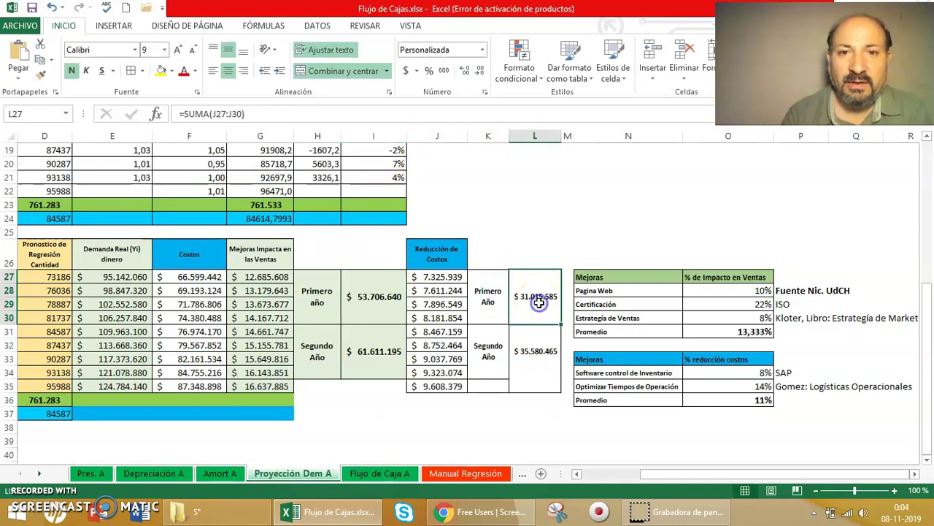
left_click(378, 473)
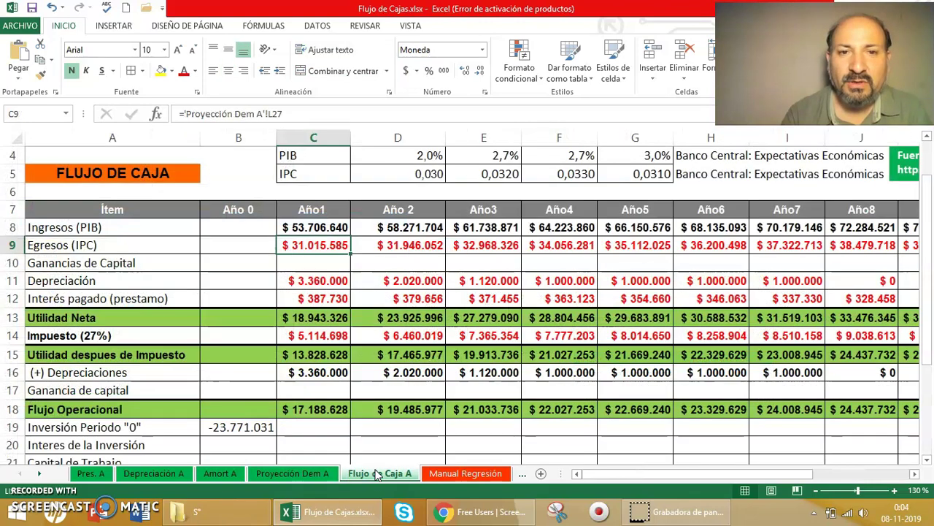
left_click(319, 228)
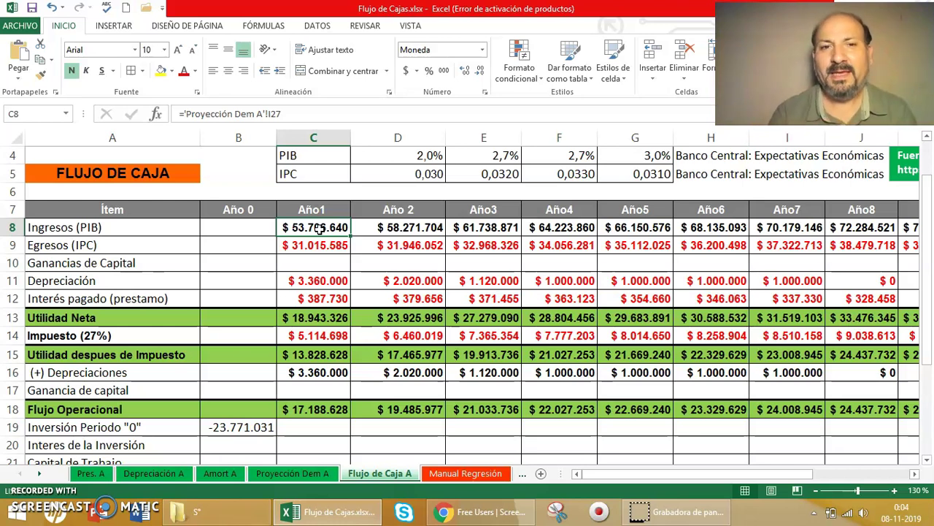
Examine how the Año 2 Ingresos formula in D8 combines the Año1 income, the 2020 PIB and the additional growth percentage
key("Right")
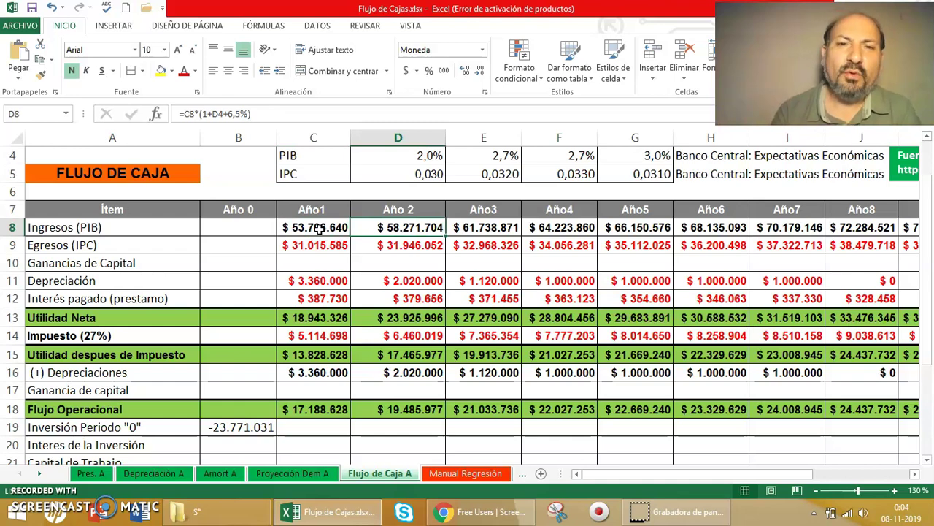
key("Up")
key("Up")
key("Up")
key("Up")
key("Up")
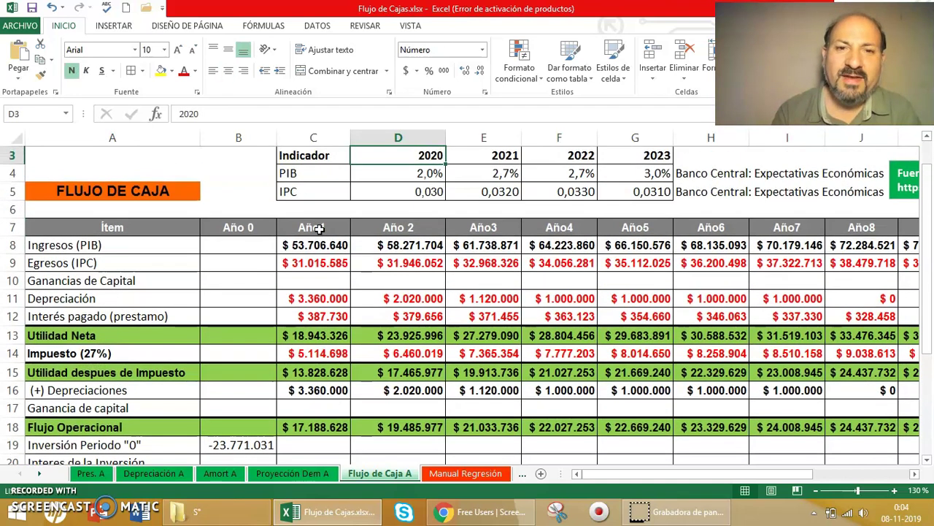
key("Down")
key("Down")
key("Down")
key("Down")
key("Down")
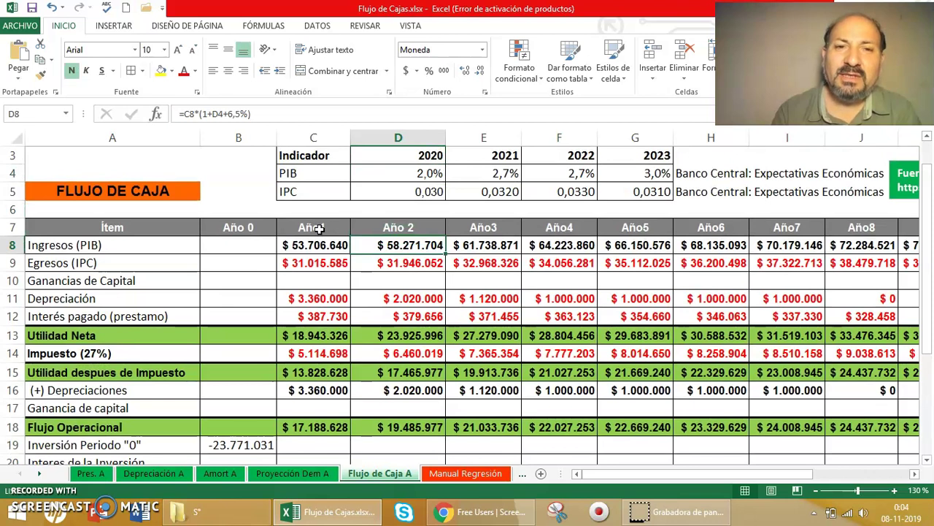
left_click(346, 116)
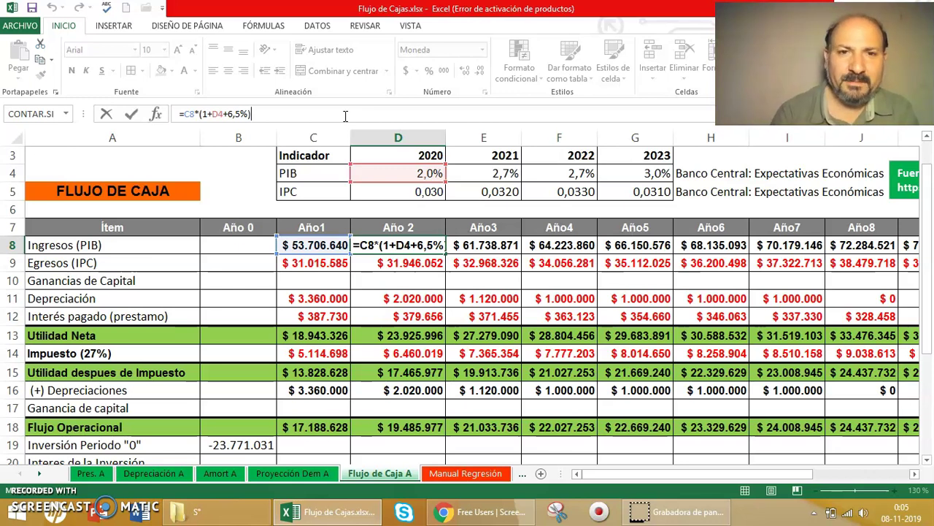
left_click(223, 112)
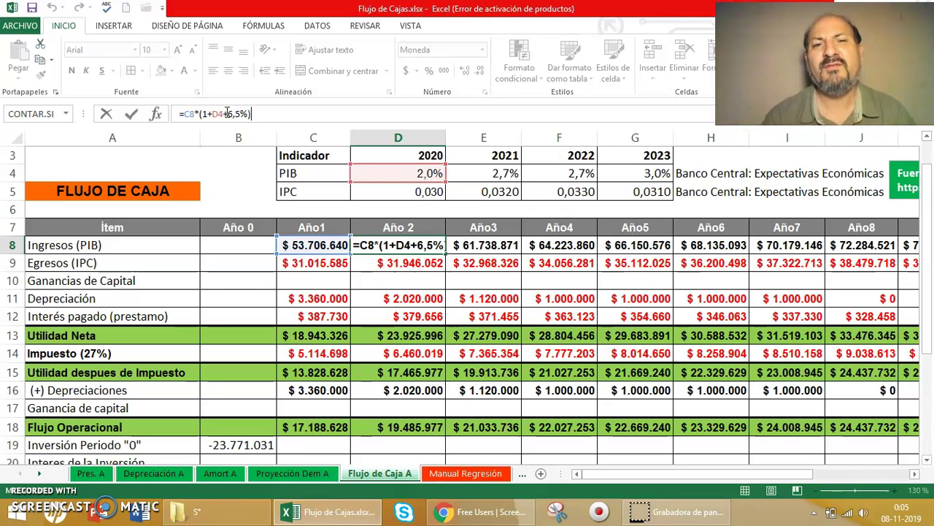
key("Return")
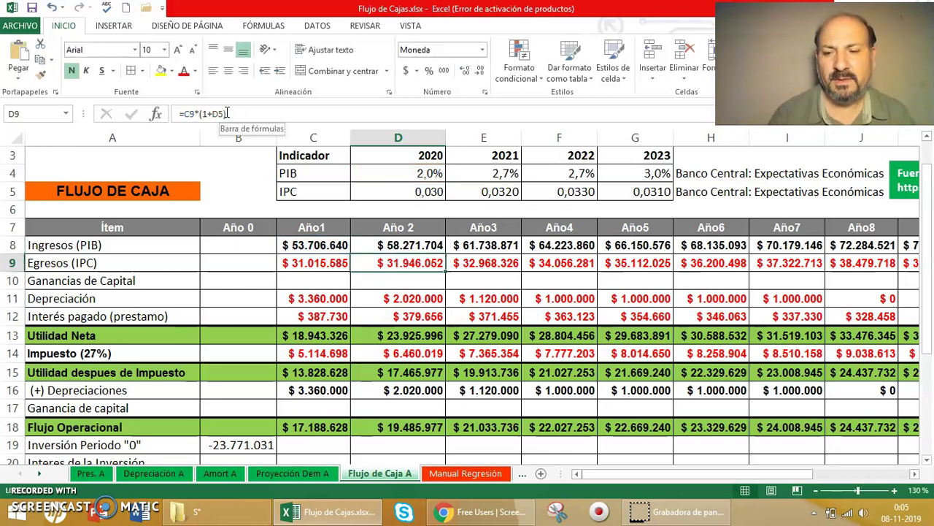
Inspect the Año3 Ingresos formula in E8 and its references to the Año 2 income and the 2021 PIB
key("Up")
key("Right")
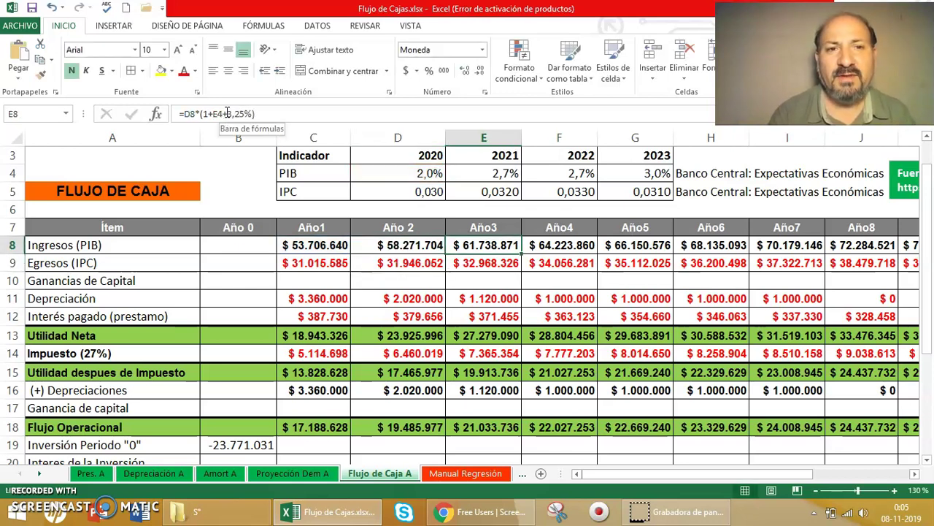
left_click(193, 120)
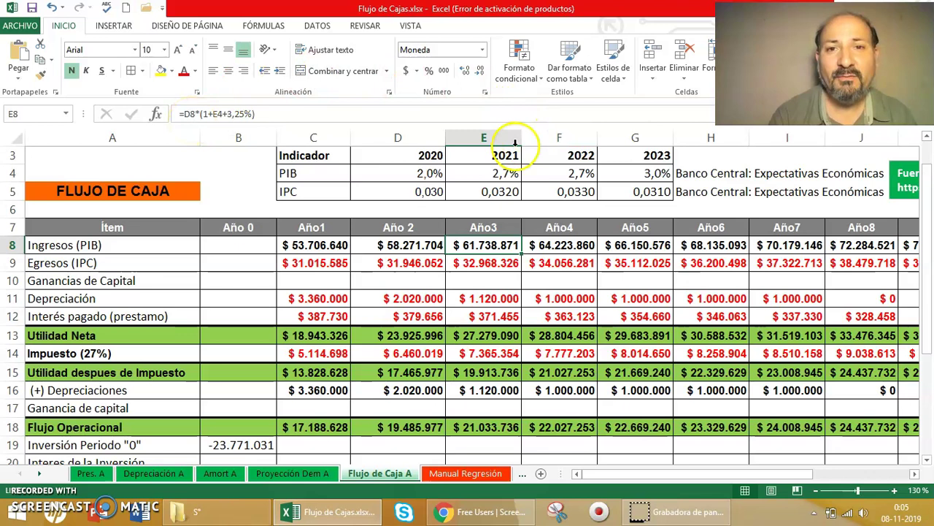
left_click(460, 115)
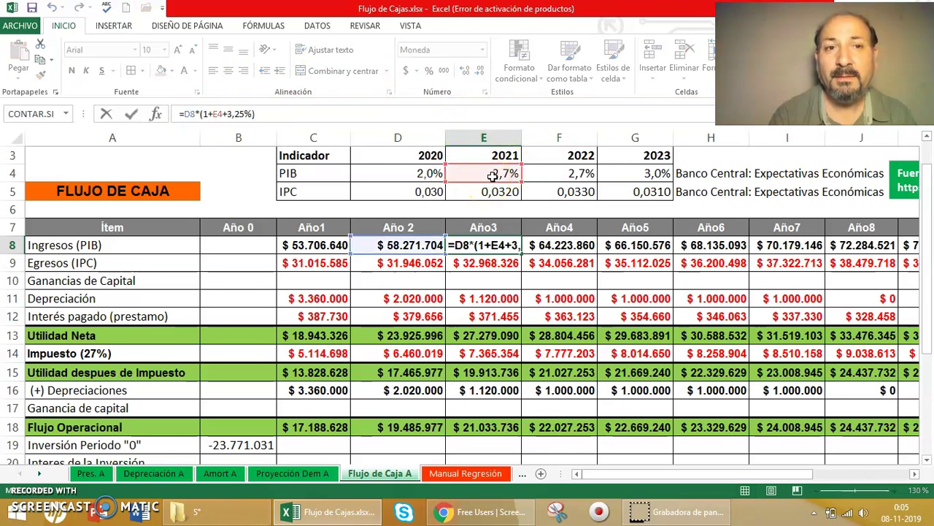
key("Return")
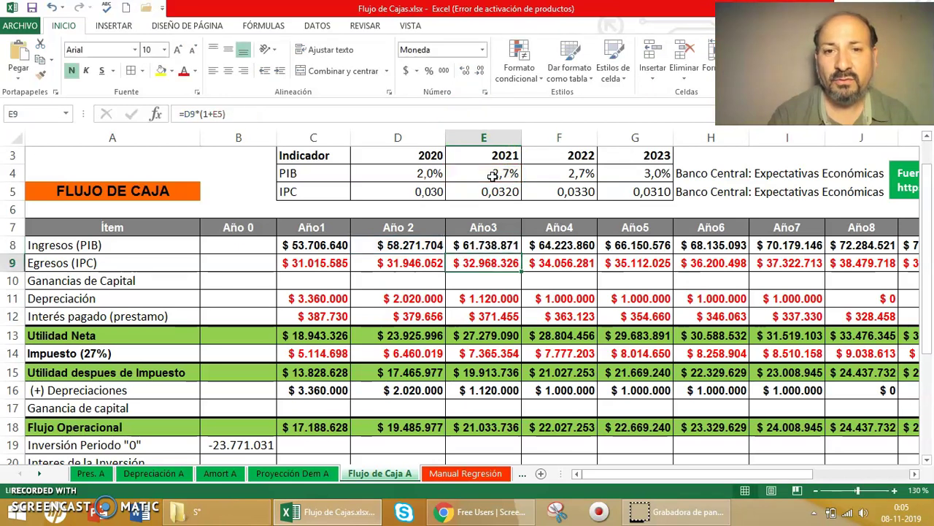
key("Up")
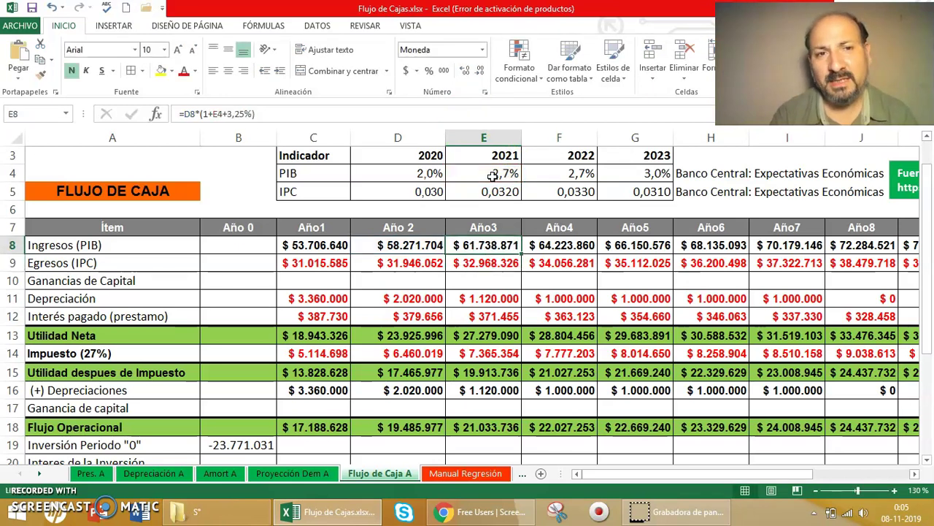
Review the Ingresos formulas for Año4, Año5 and Año6, tracing the PIB cells they reference
key("Right")
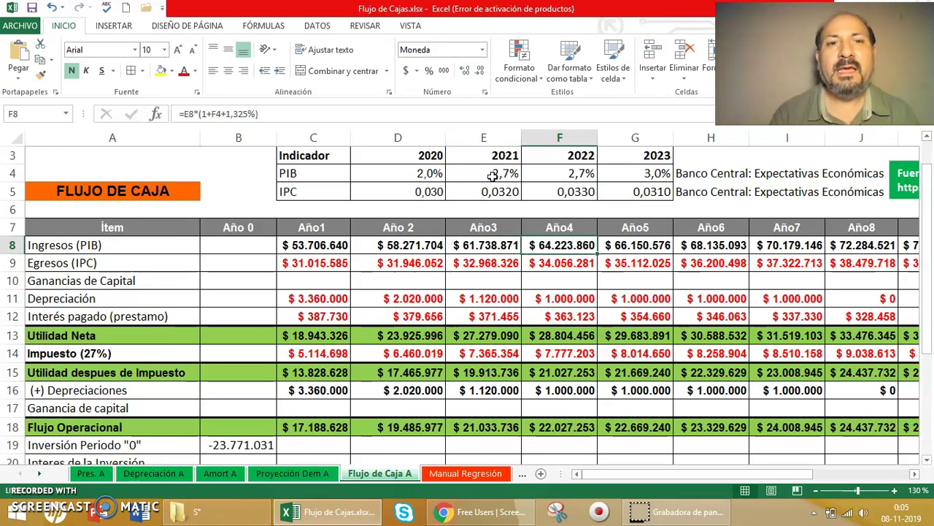
key("Right")
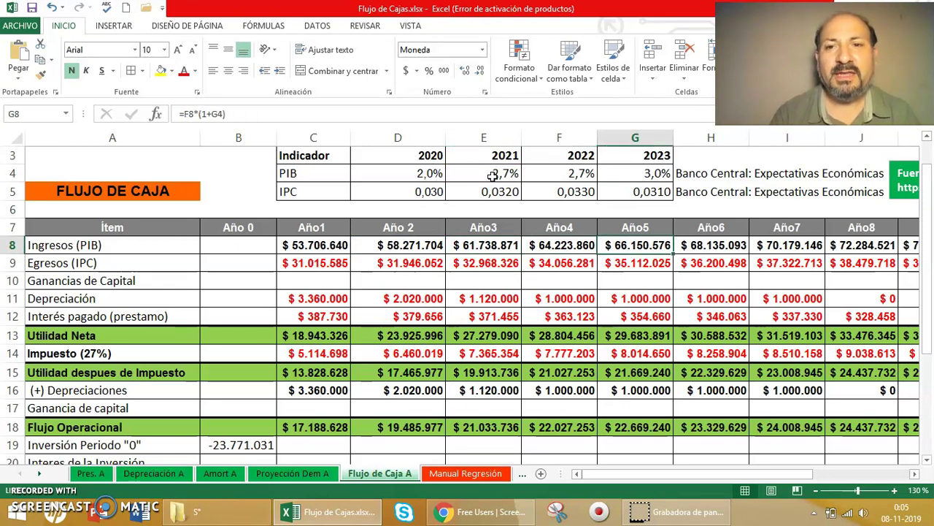
left_click(493, 117)
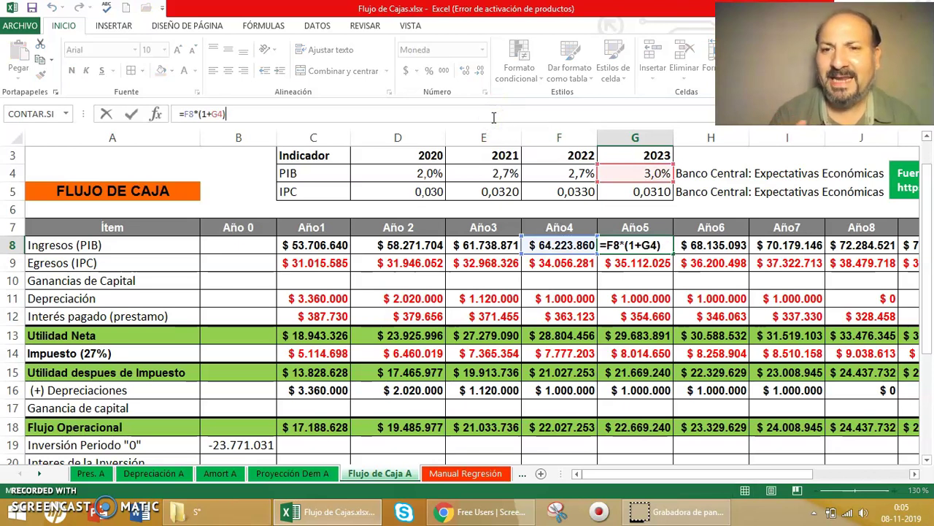
key("Return")
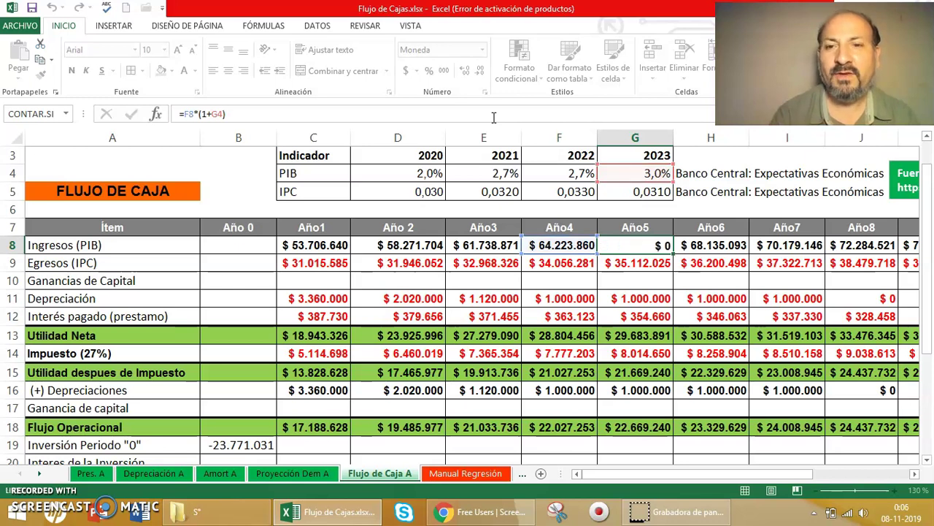
key("F4")
key("Tab")
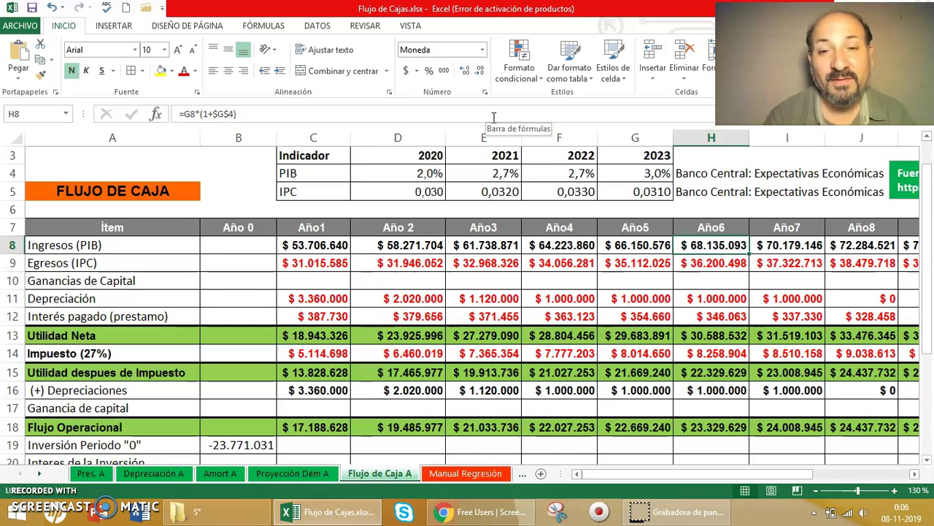
Check the Año1 Egresos link to Proyección Dem A and the IPC-based Egresos formula for Año 2
key("Down")
key("Left")
key("Left")
key("Left")
key("Left")
key("Left")
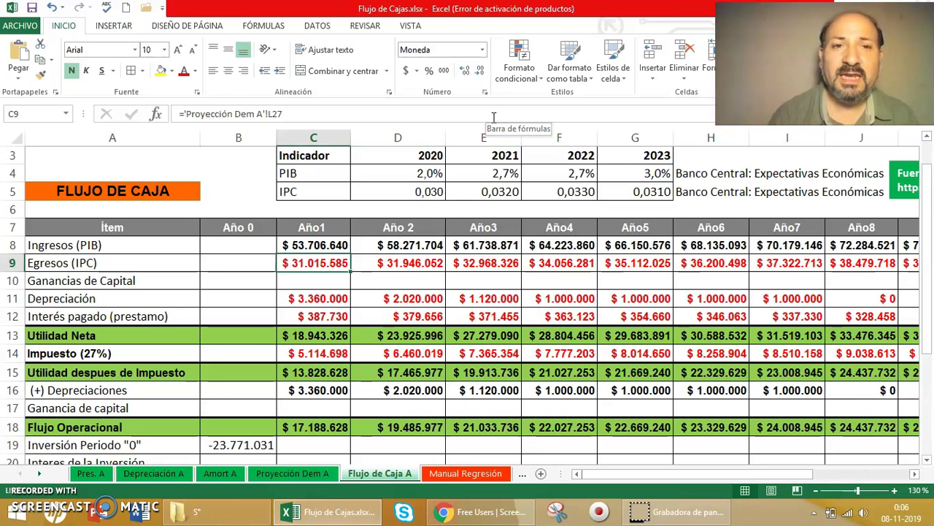
left_click(493, 117)
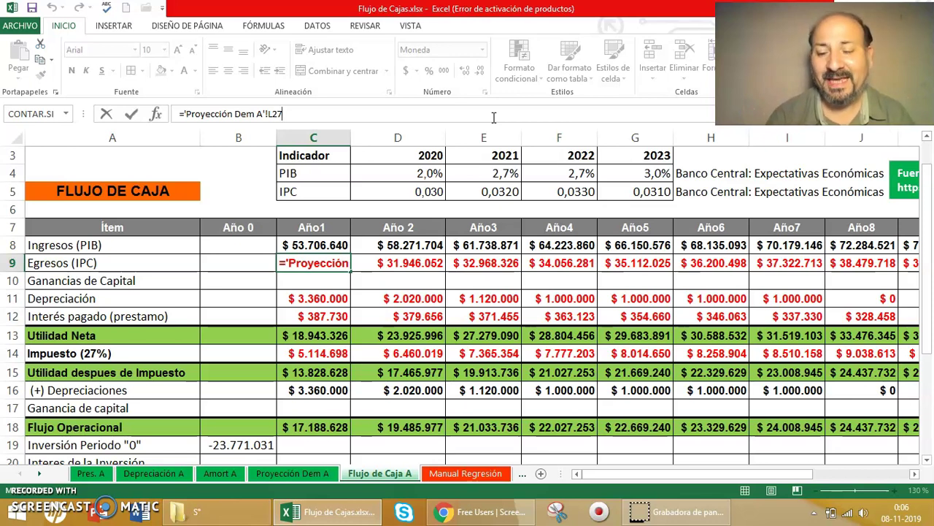
key("Escape")
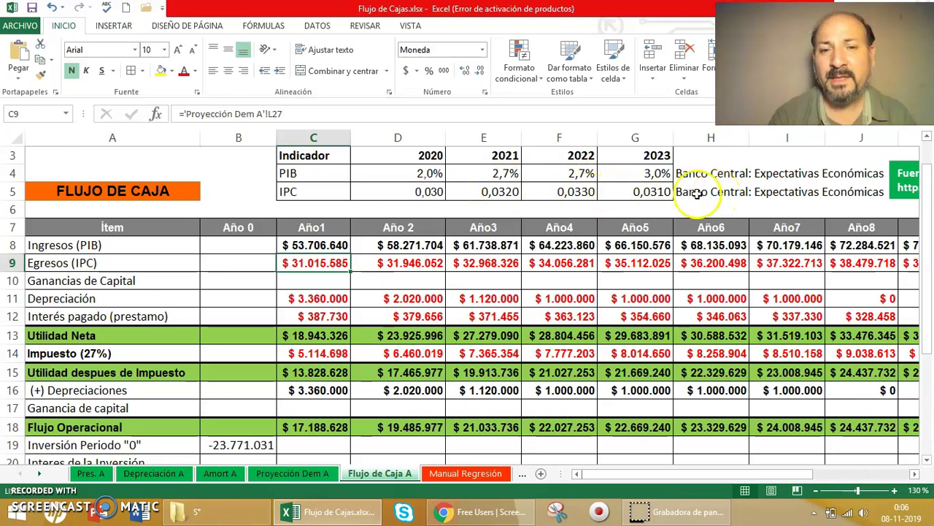
left_click(432, 261)
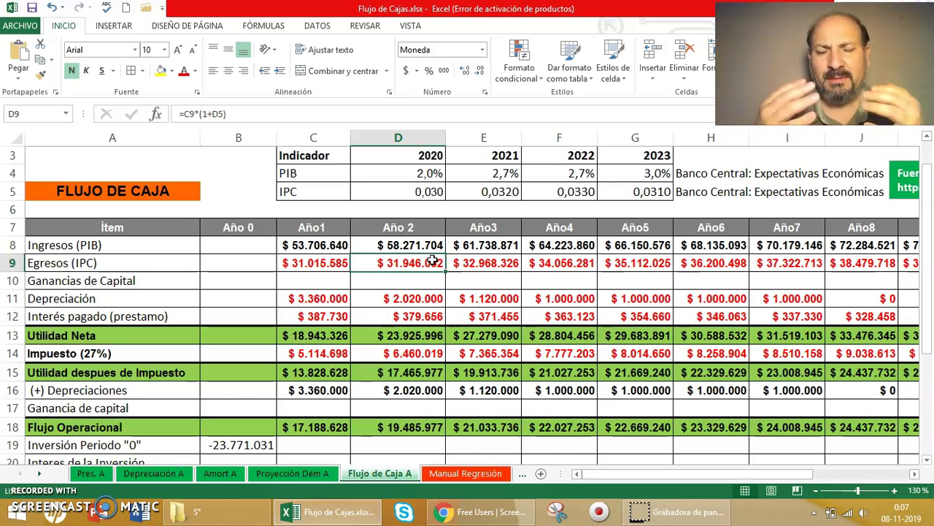
Trace the Año1 Depreciación cell to its source sheet Depreciación A and return to Flujo de Caja A
left_click(296, 296)
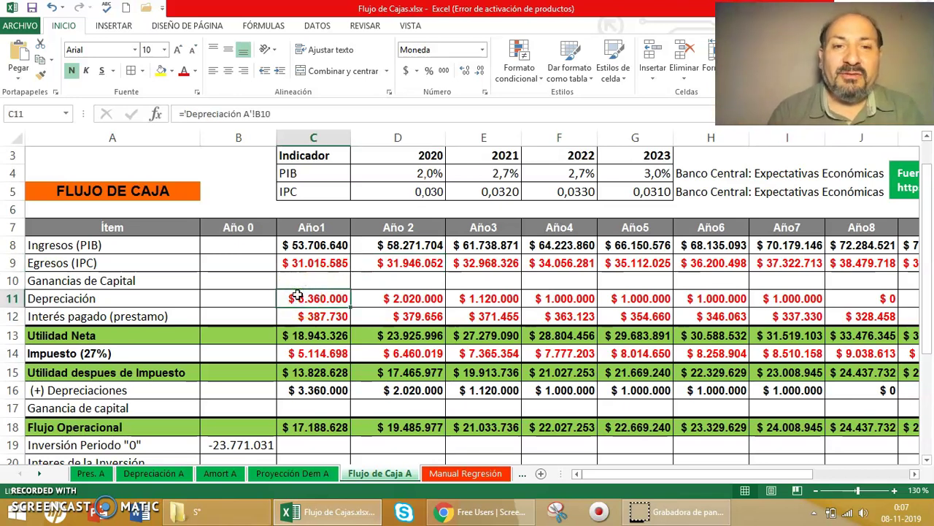
left_click(168, 472)
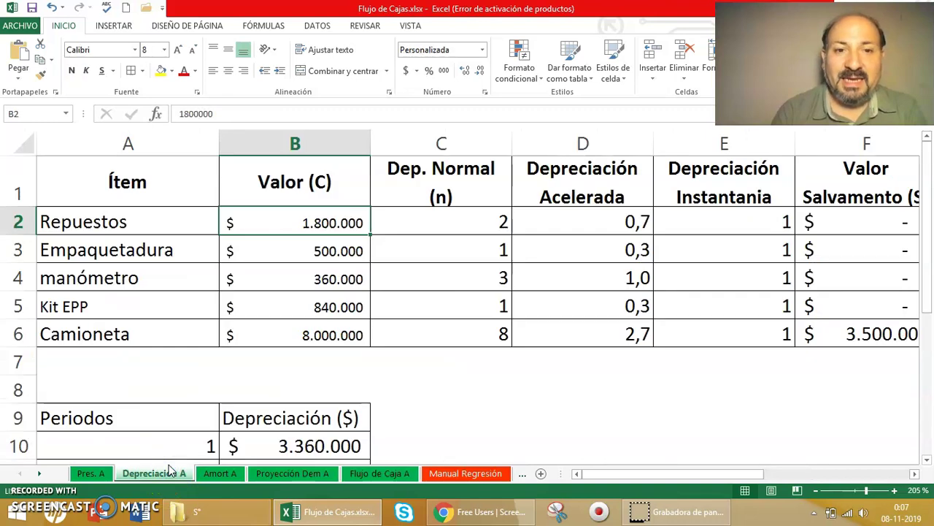
left_click(370, 476)
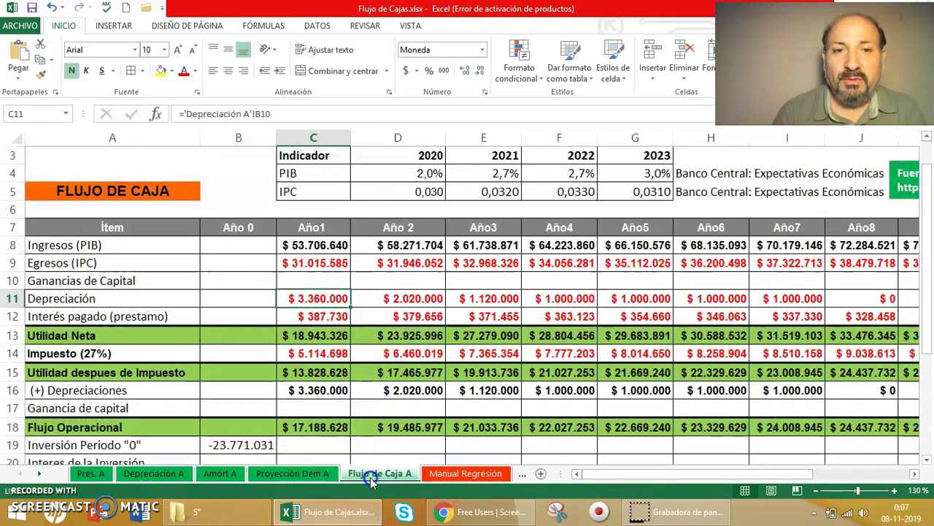
Review the Año1 formulas for Interés pagado, Utilidad Neta and Impuesto (27%)
key("Down")
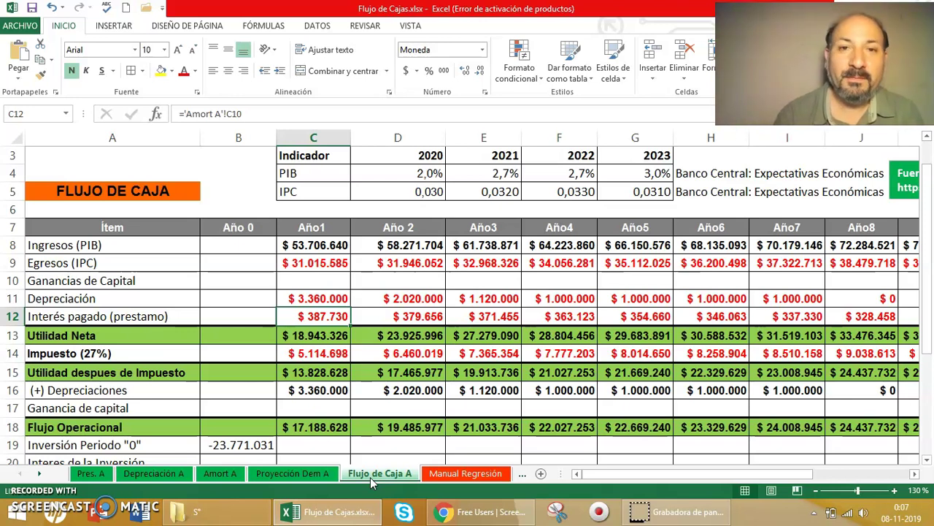
key("Down")
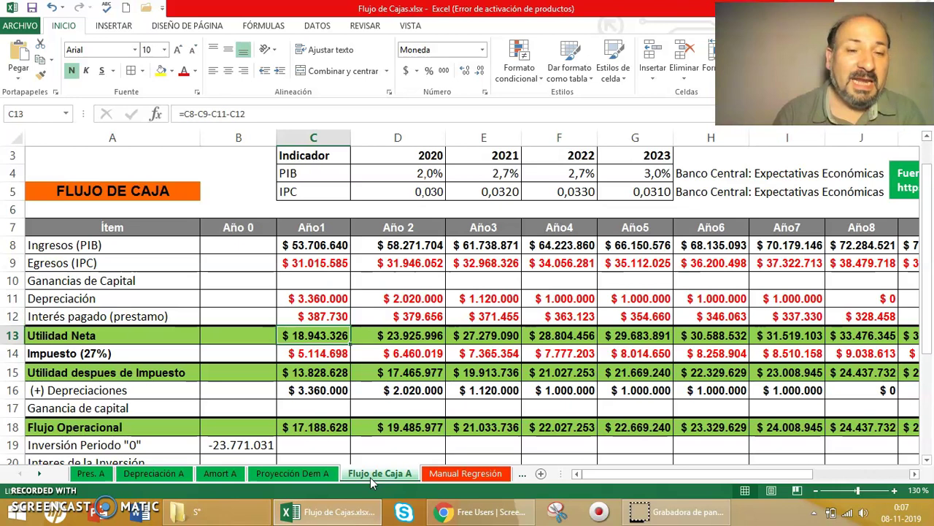
key("Down")
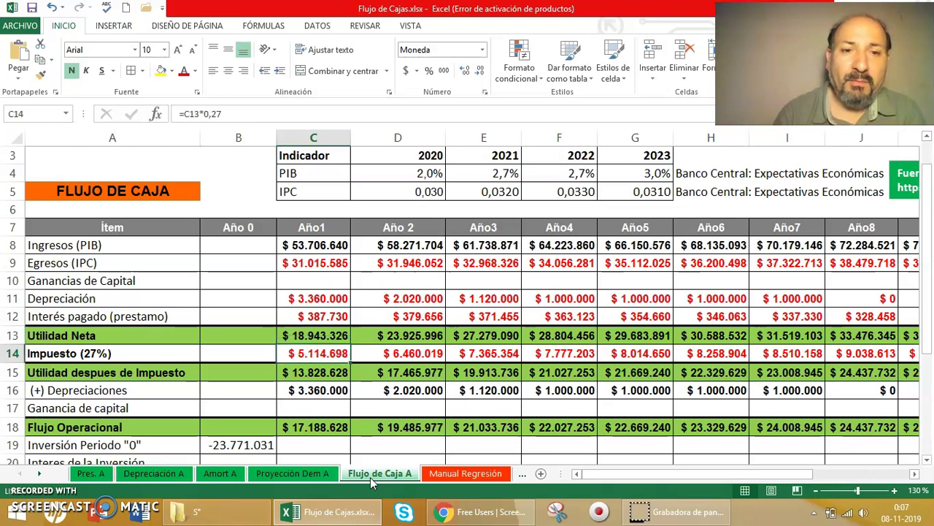
key("Left")
key("Left")
key("Right")
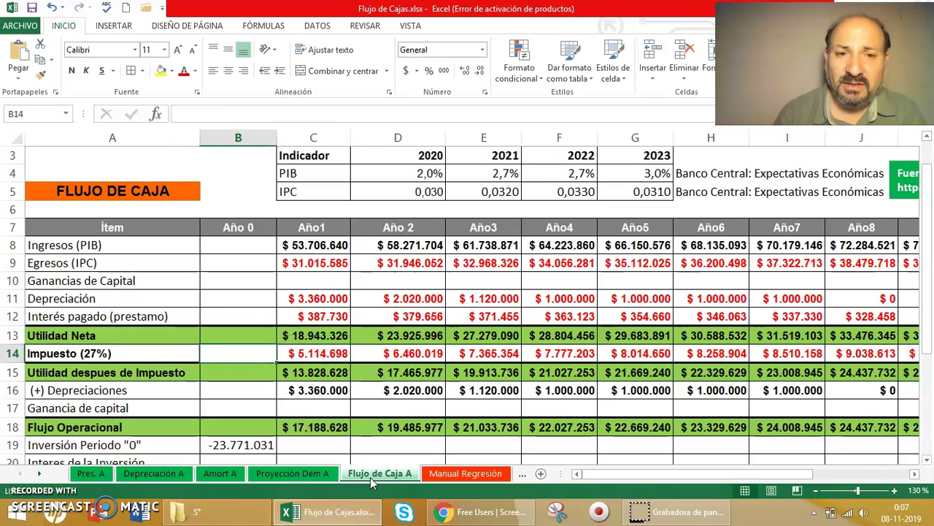
key("Right")
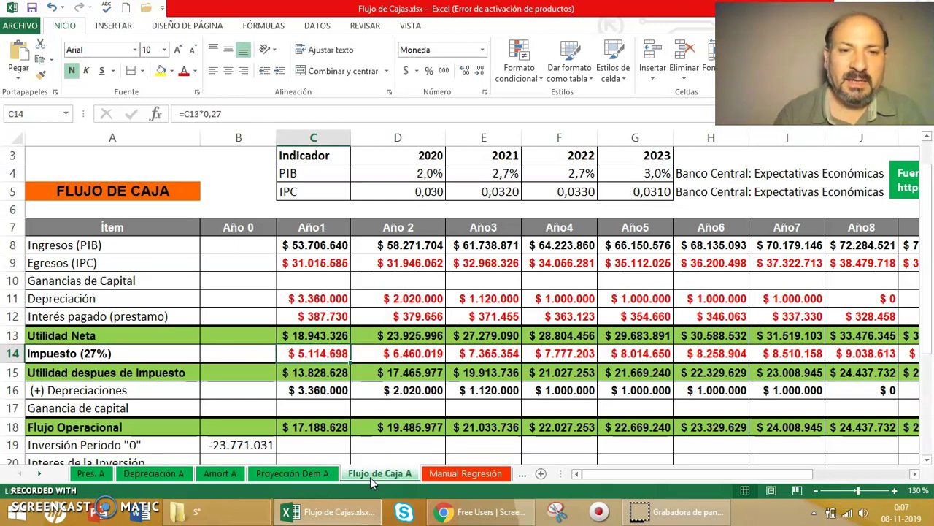
Examine the Año1 column from Utilidad despues de Impuesto and the added-back Depreciaciones down to the Valor de desecho row
key("Down")
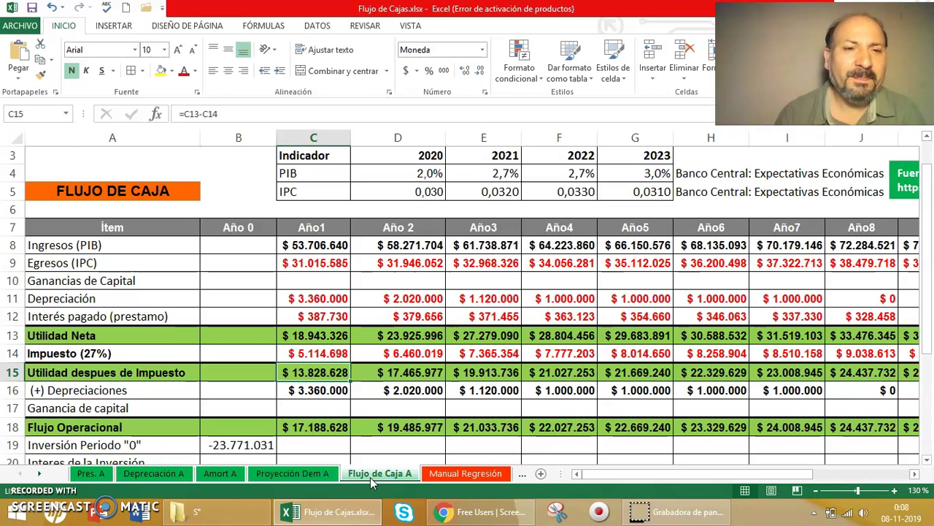
key("Down")
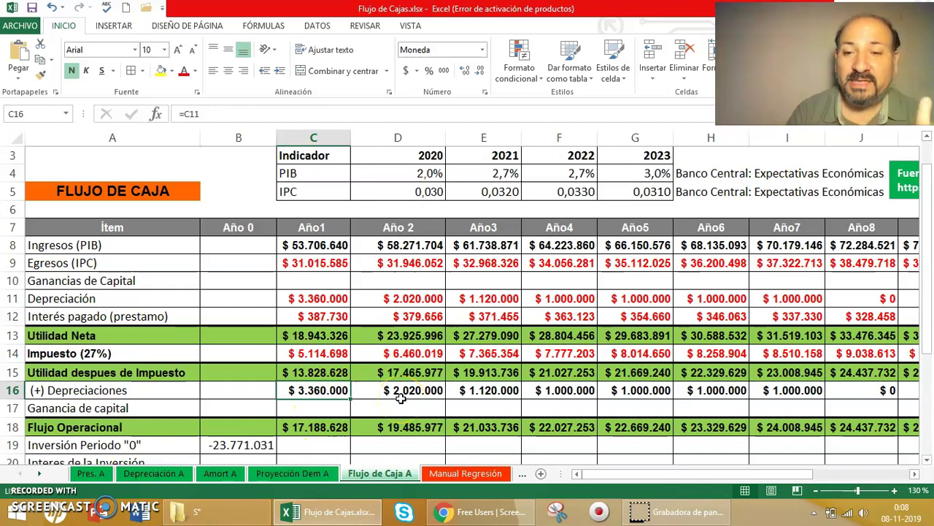
key("Down")
key("Down")
key("Down")
key("Down")
key("Down")
key("Down")
key("Down")
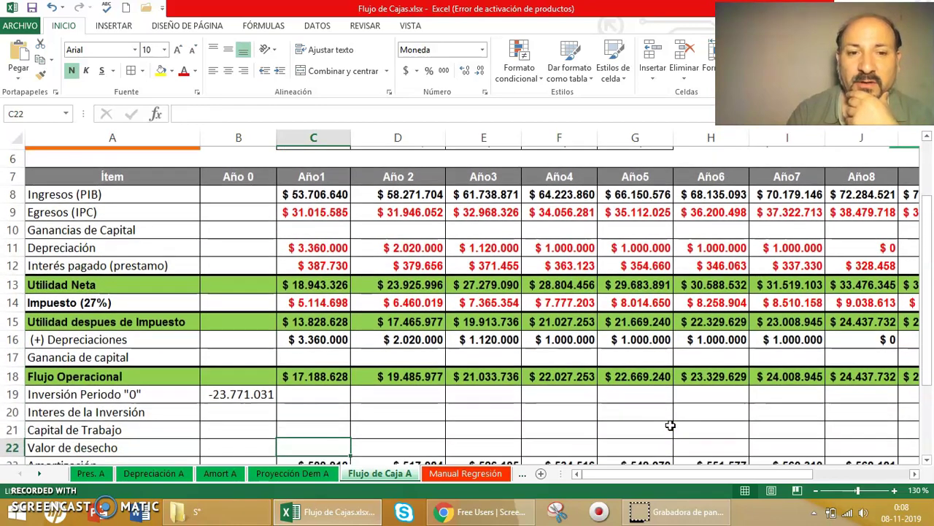
Check the Inversión Periodo "0" formula against the credit data on Amort A and return to Flujo de Caja A
key("Down")
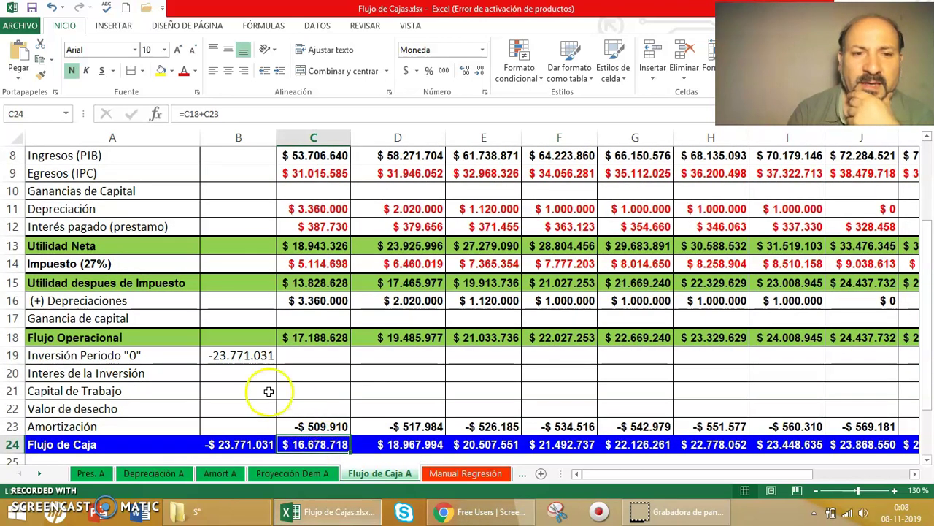
left_click(247, 354)
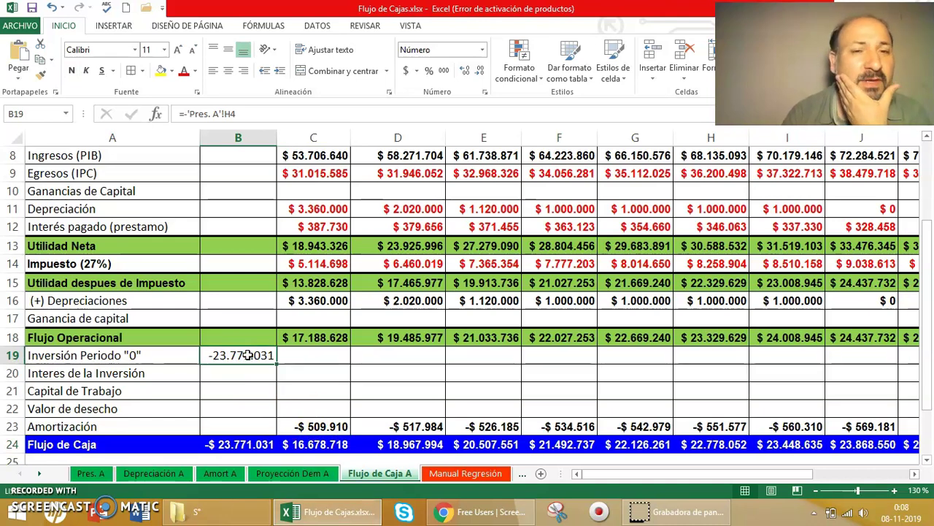
left_click(220, 473)
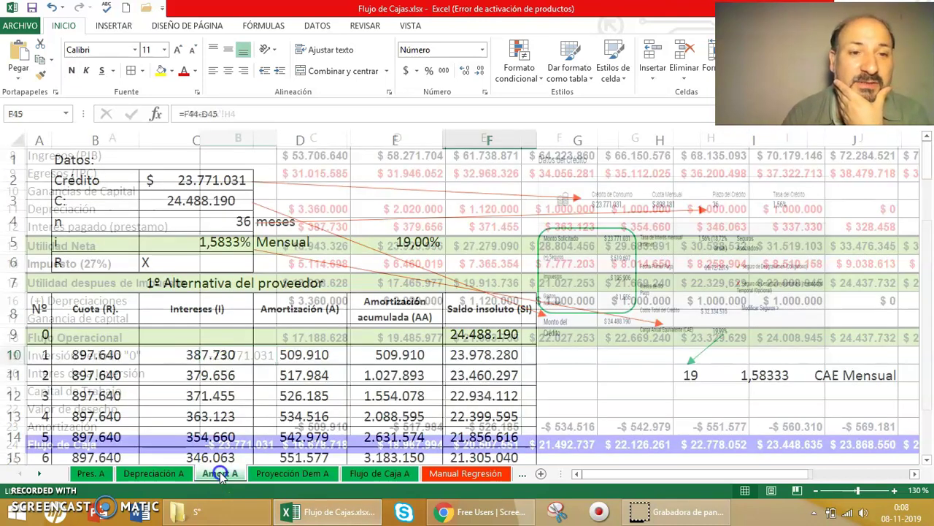
left_click(196, 199)
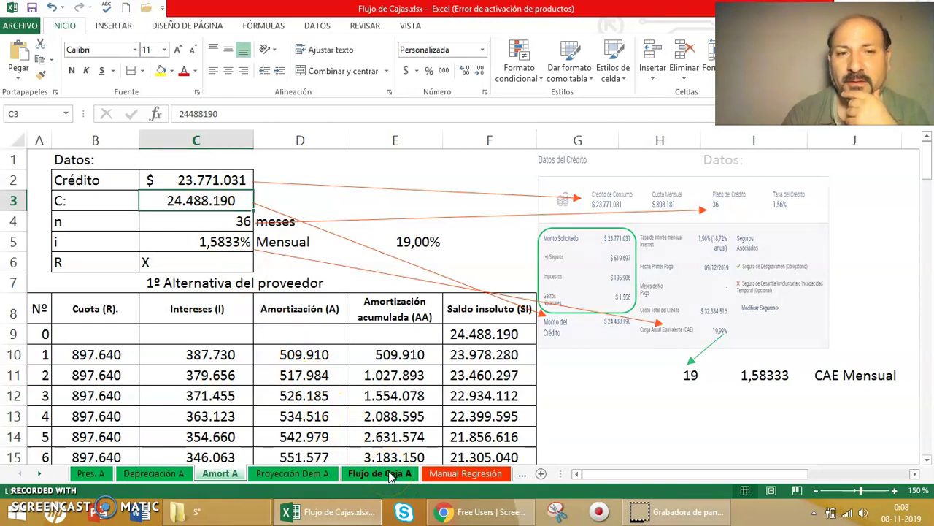
left_click(391, 475)
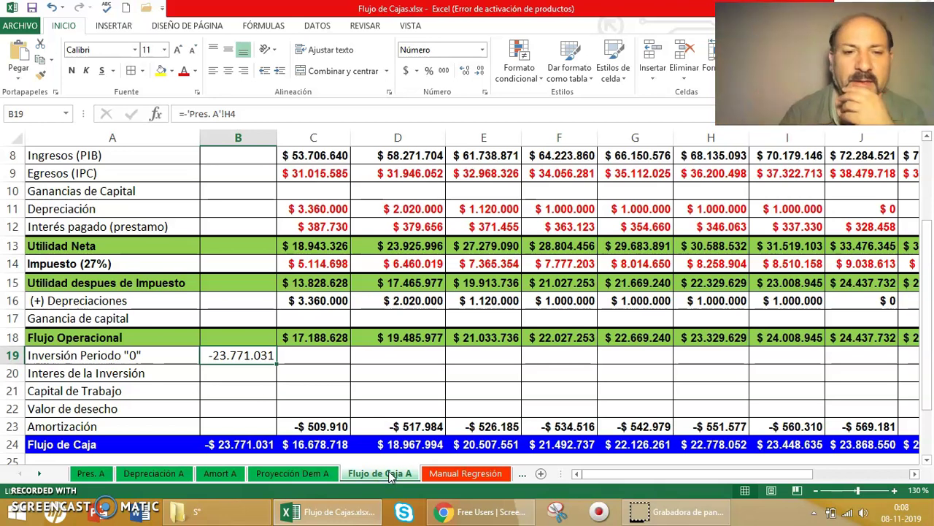
Review the Año1 Flujo de Caja formula and the cash flow range used by the TIR formula in B26
left_click(299, 441)
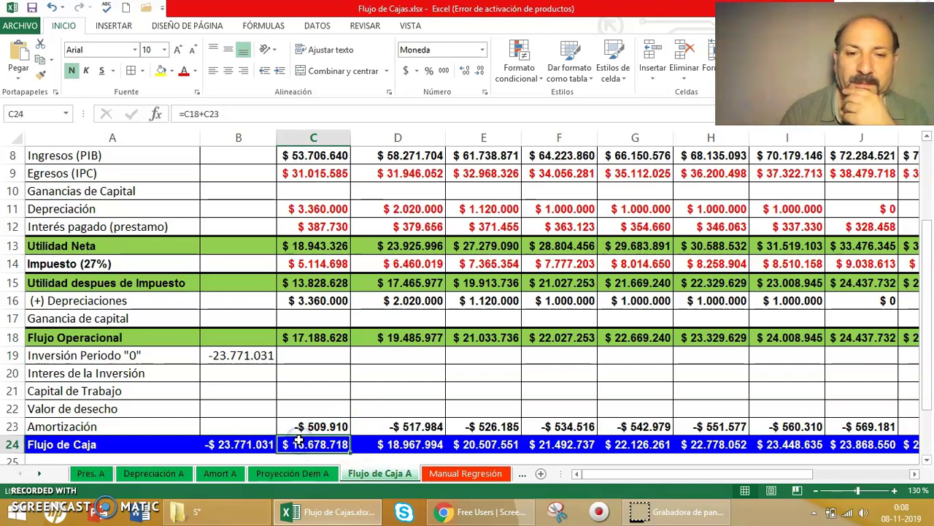
key("Down")
key("Down")
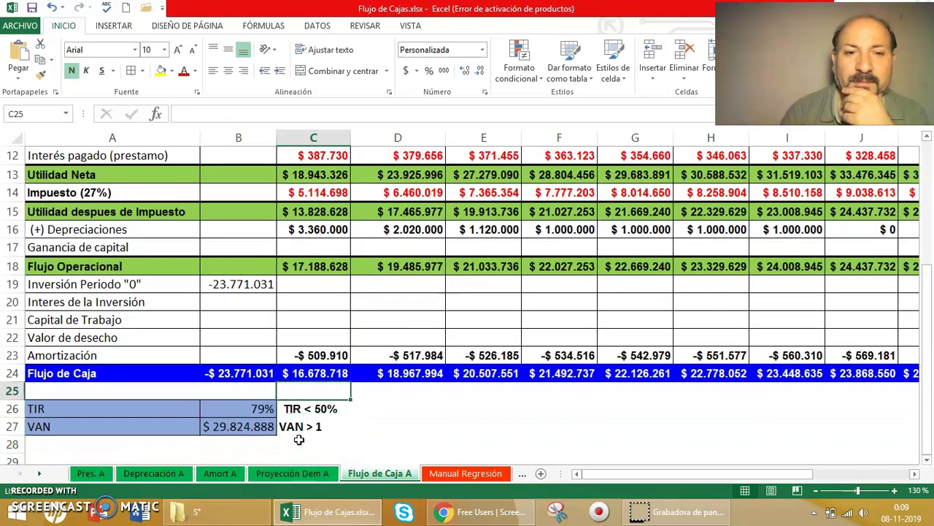
key("Left")
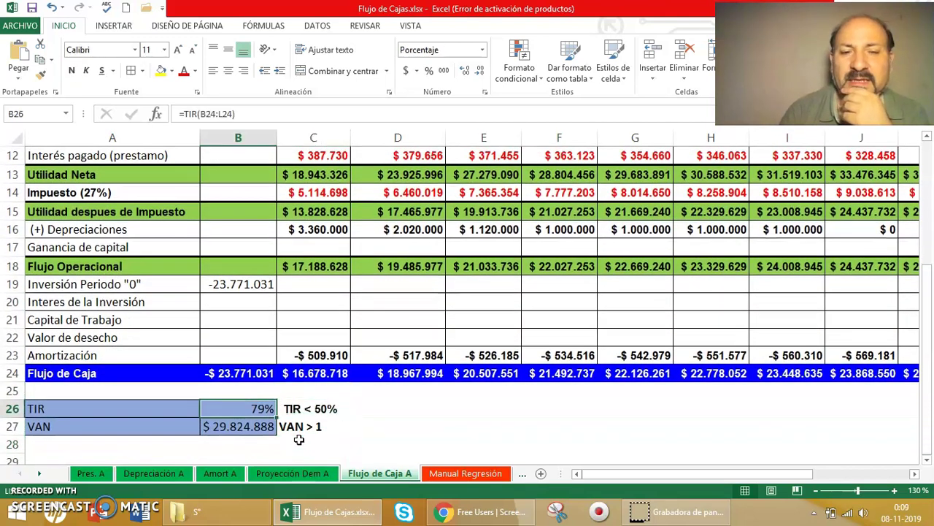
key("Right")
key("Left")
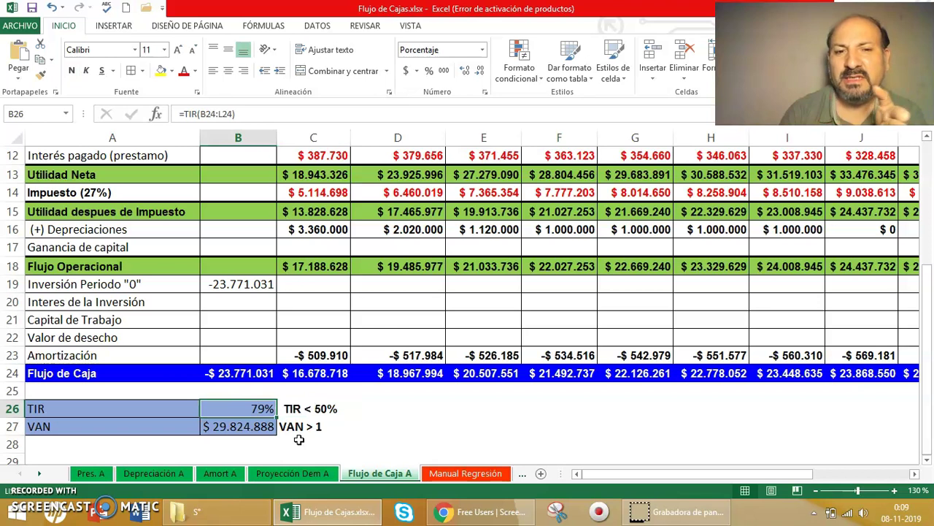
left_click(295, 117)
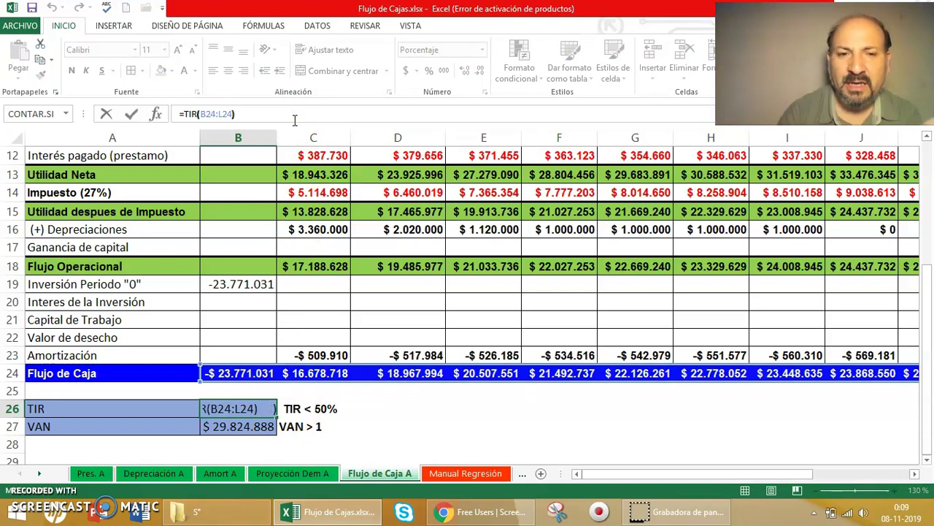
key("Return")
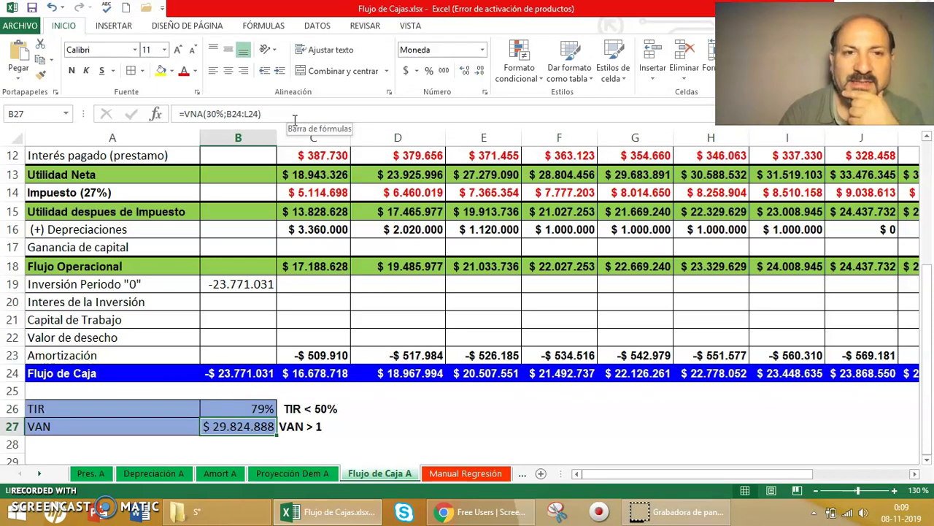
Set the discount rate in the VAN formula in B27 to 50%
left_click(213, 115)
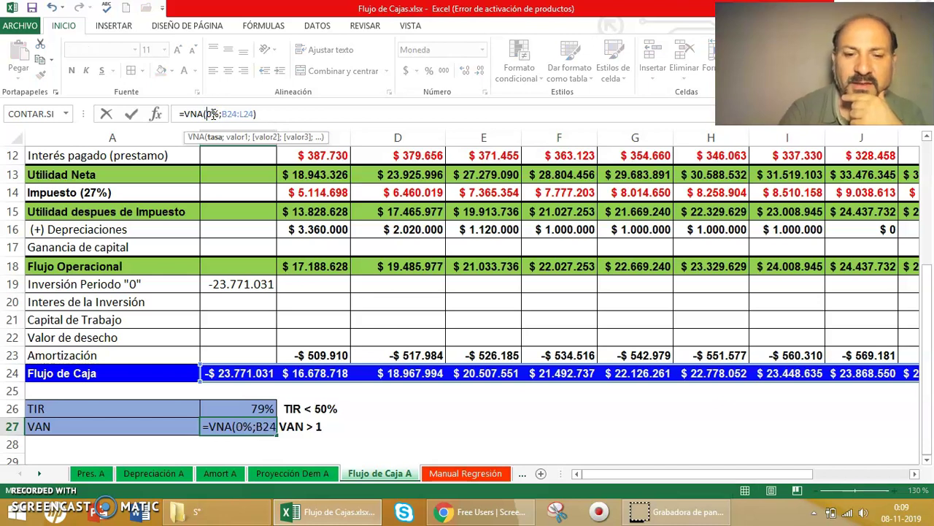
key("Return")
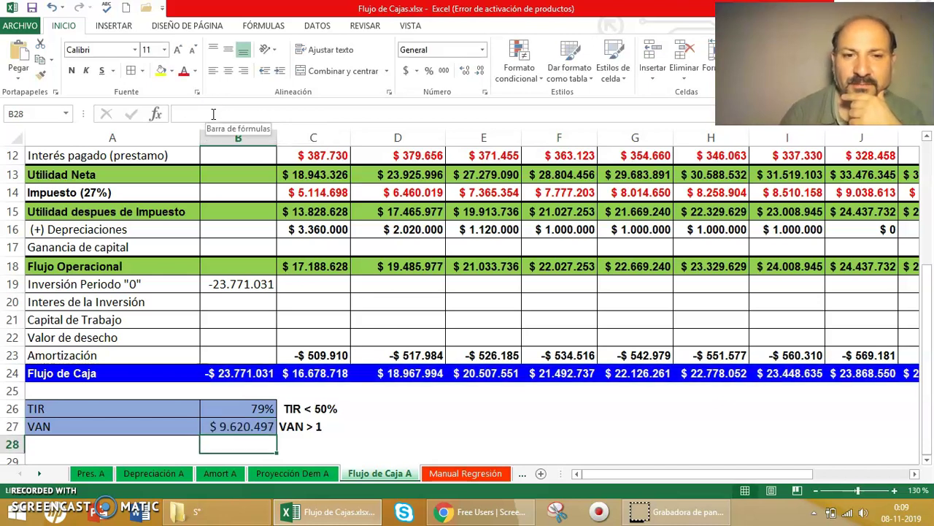
key("Up")
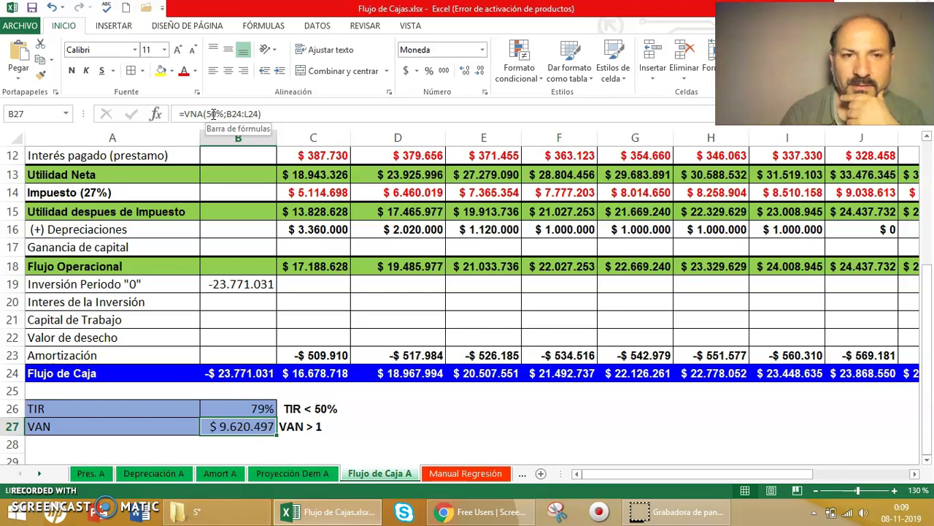
Compare the arguments of the VAN and TIR formulas in B27 and B26
left_click(213, 115)
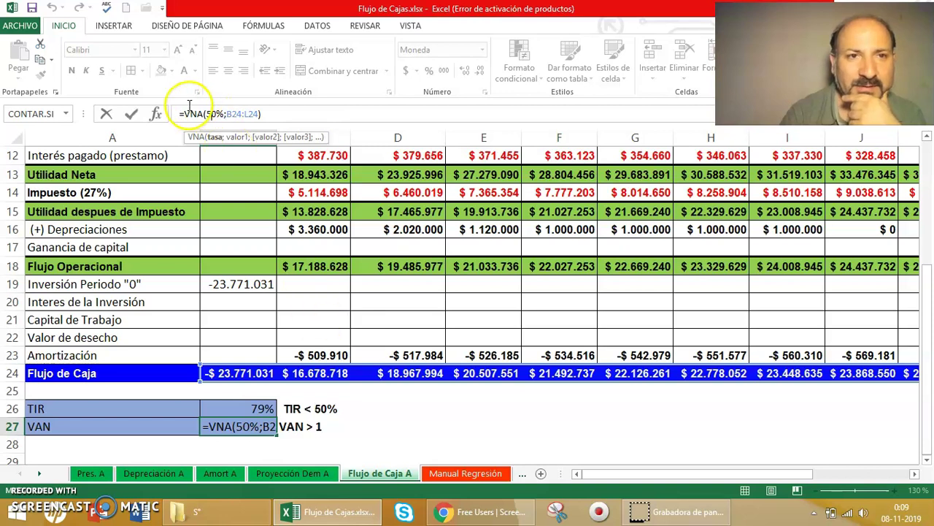
left_click(258, 407)
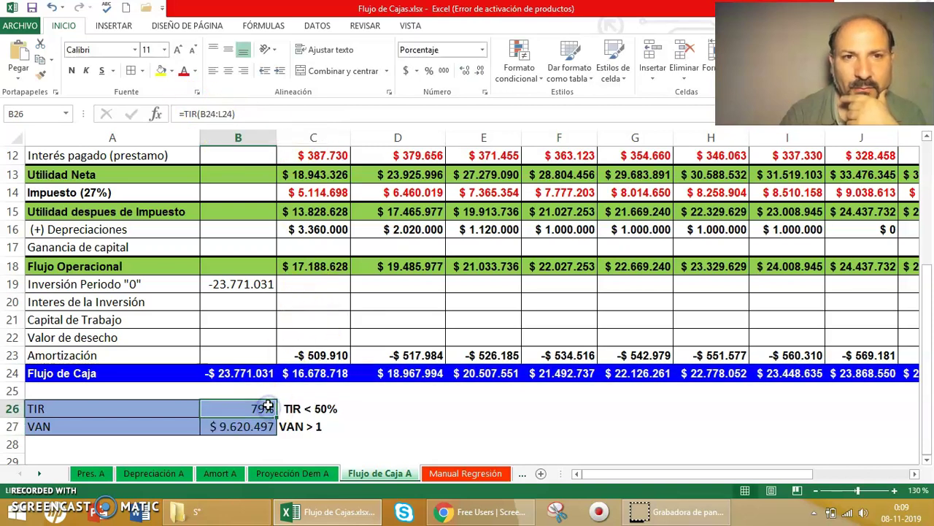
left_click(296, 117)
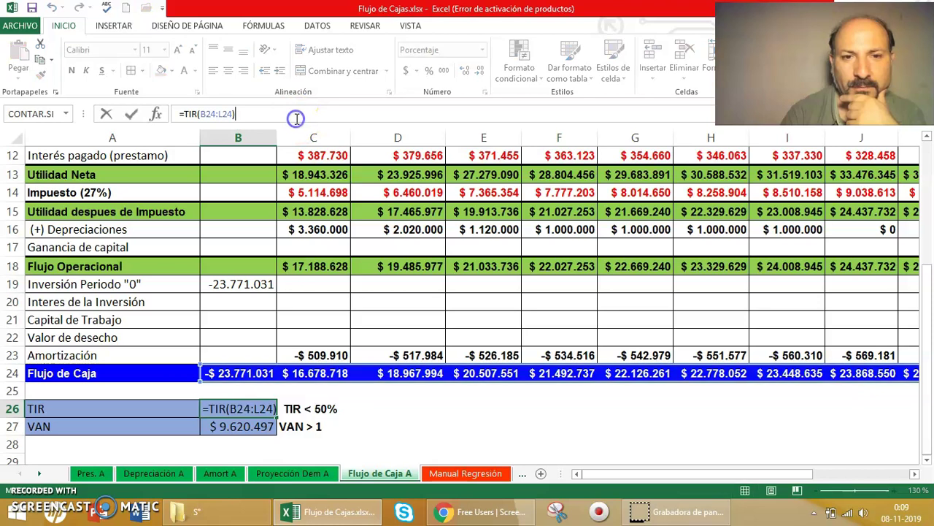
left_click(258, 430)
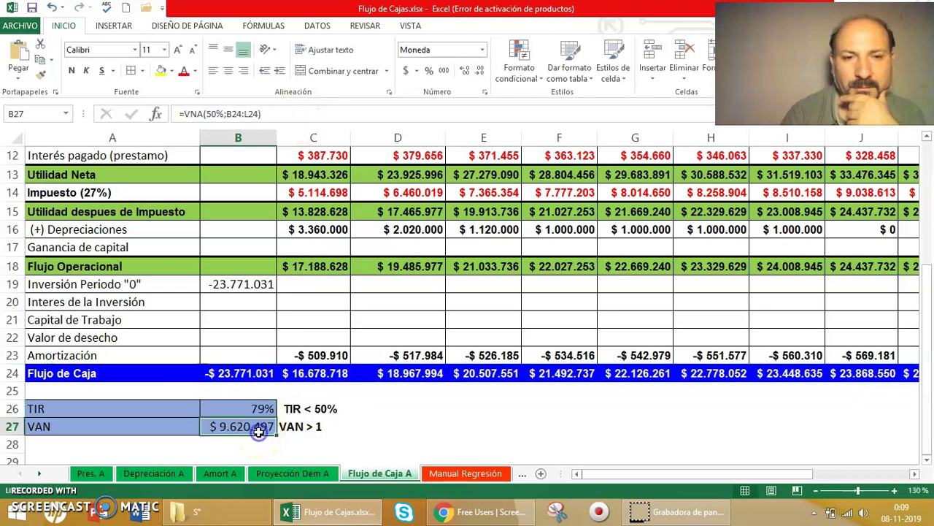
Change the discount rate in the VAN formula in B27 to 30%
left_click(272, 115)
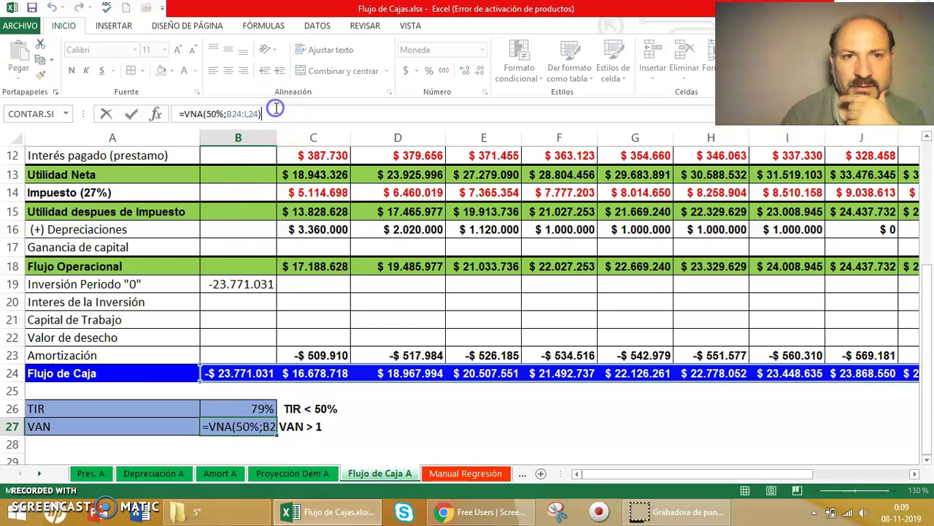
left_click(216, 116)
key("BackSpace")
key("BackSpace")
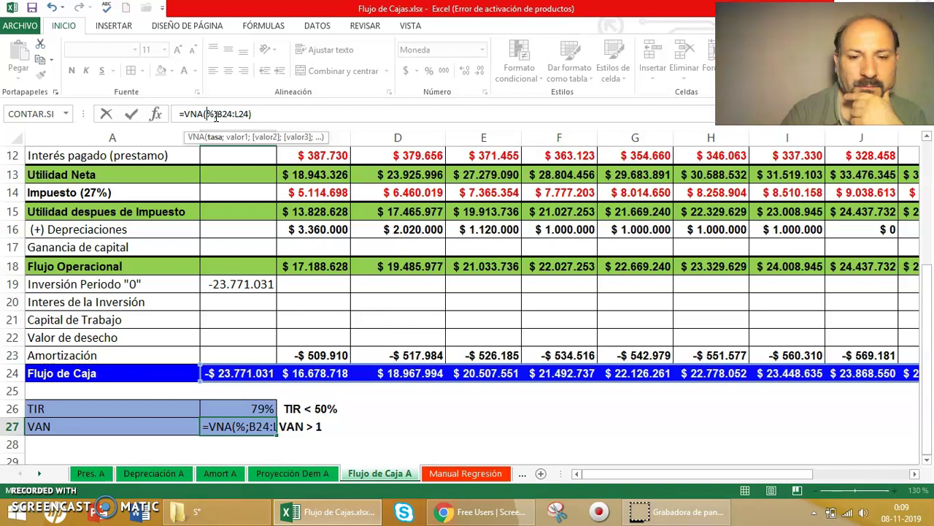
type("30")
key("ctrl+Return")
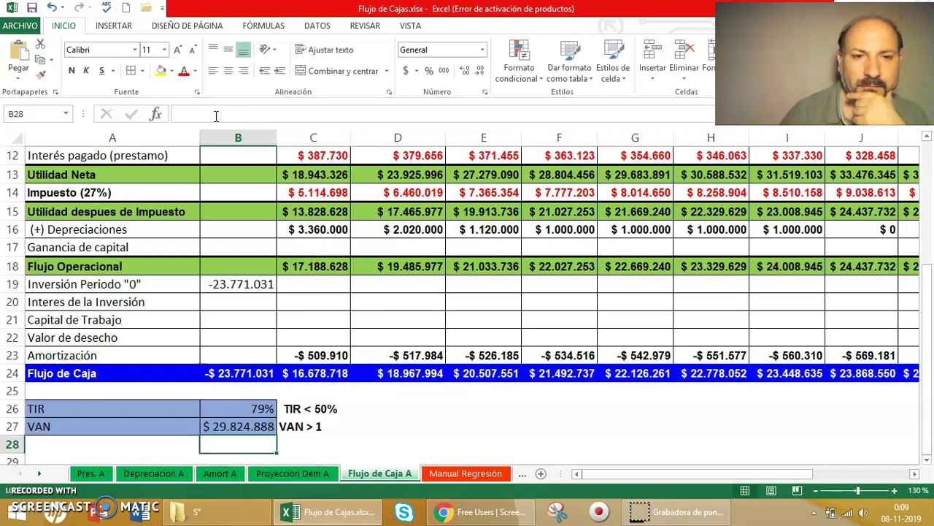
Undo the last discount rate change in the VAN formula and inspect the VAN and TIR cells
left_click(52, 9)
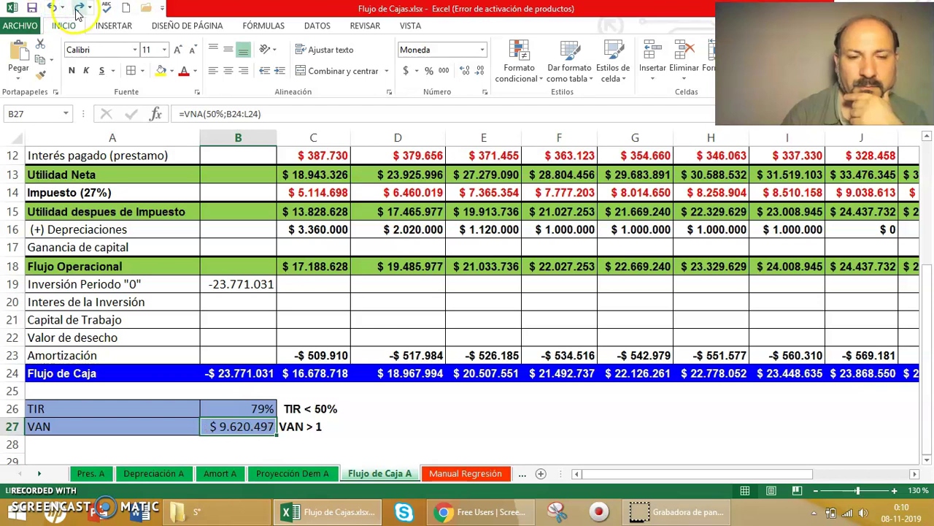
left_click(77, 9)
left_click(52, 8)
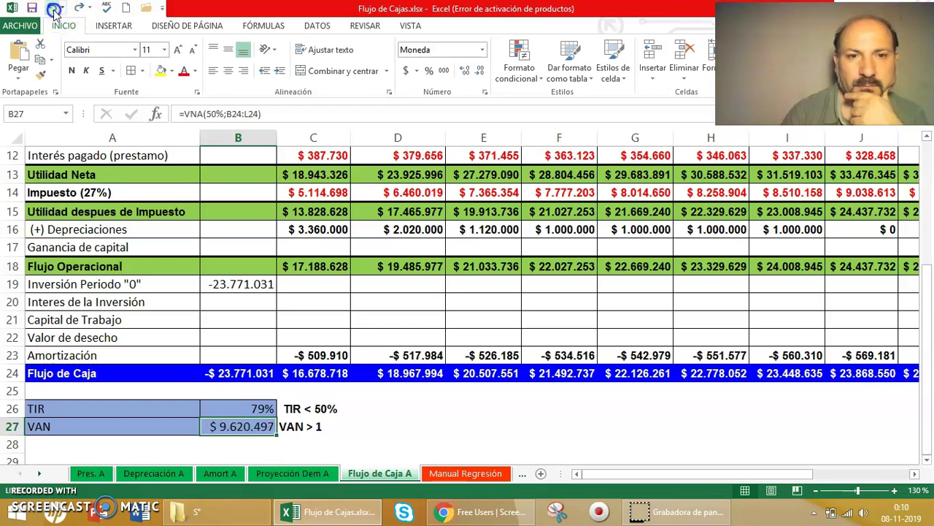
left_click(254, 425)
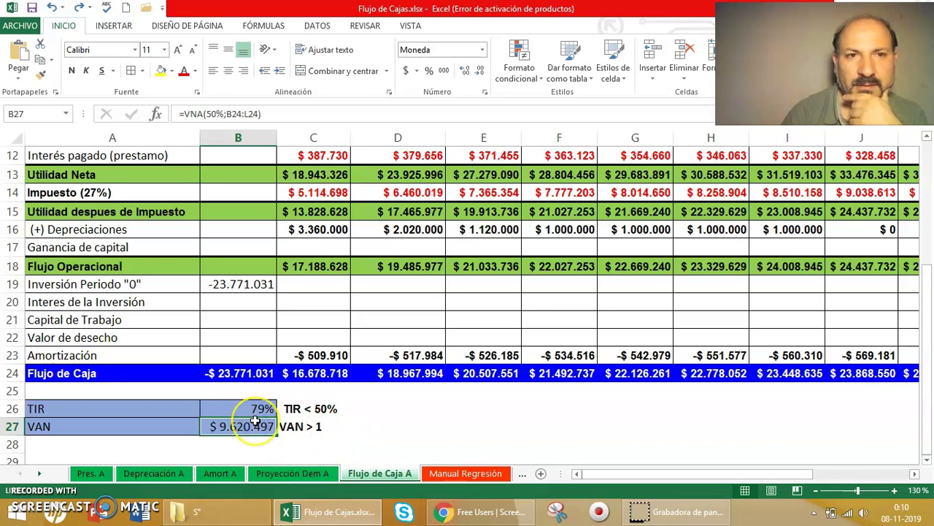
left_click(252, 408)
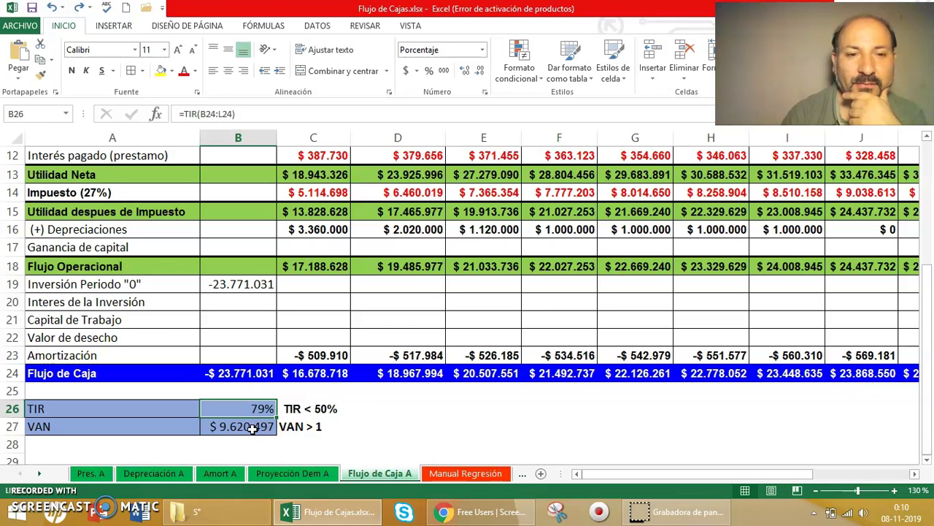
Set the discount rate in the VAN formula in B27 to 79%, matching the TIR
double_click(252, 429)
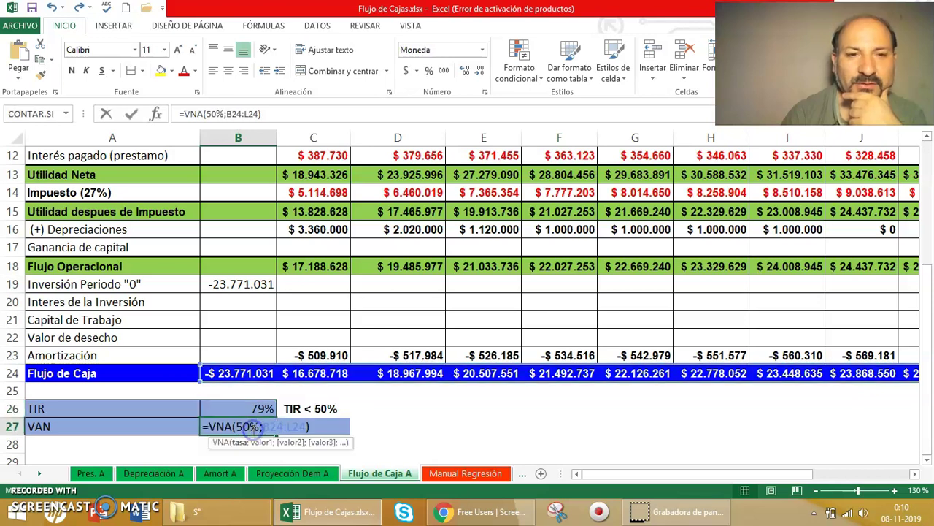
left_click(209, 114)
key("BackSpace")
key("BackSpace")
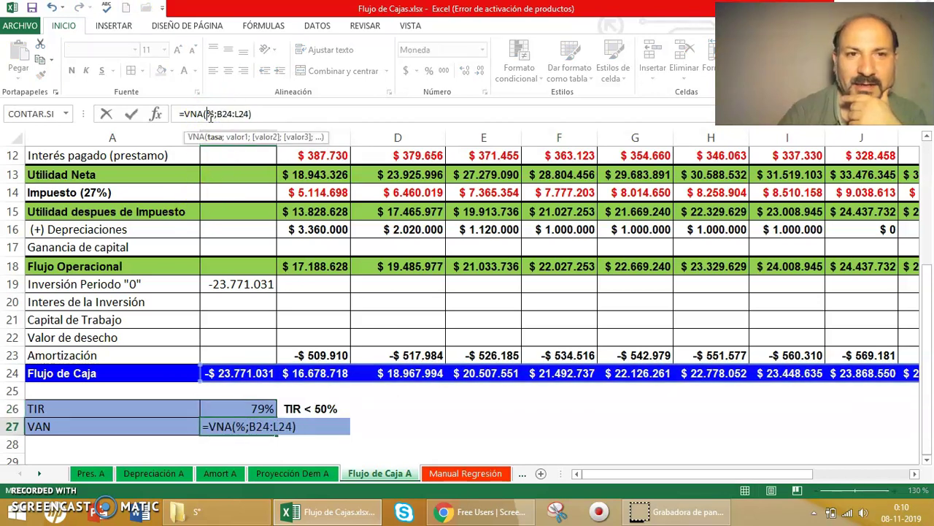
type("79")
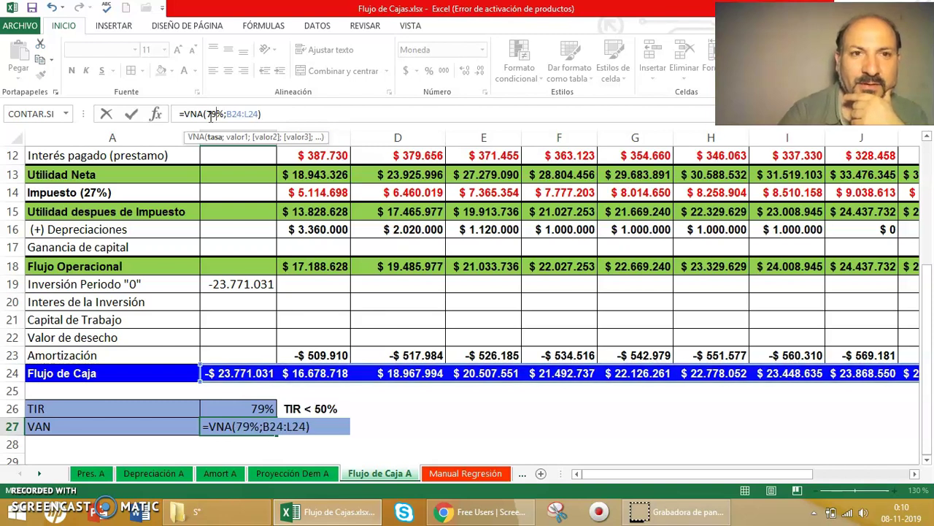
key("ctrl+Return")
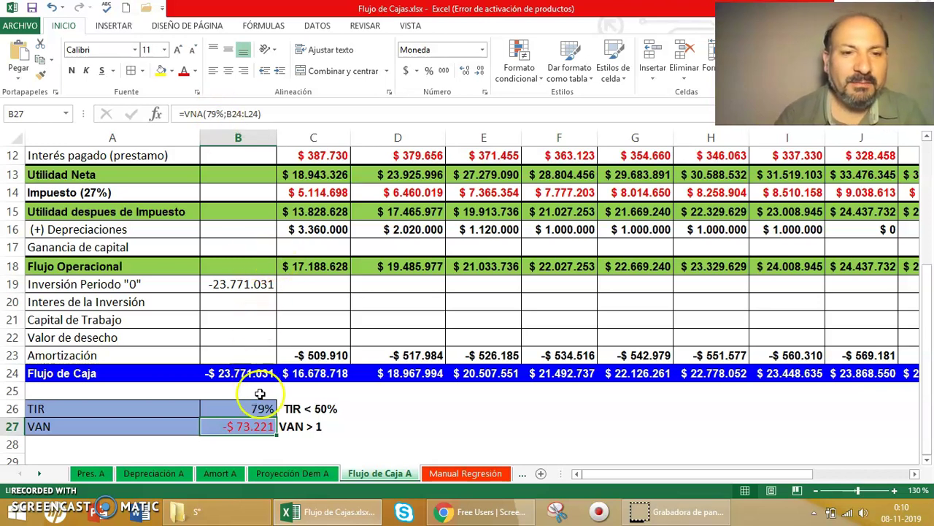
Lower the discount rate in the VAN formula in B27 to 78,99%
left_click(213, 114)
key("BackSpace")
key("Return")
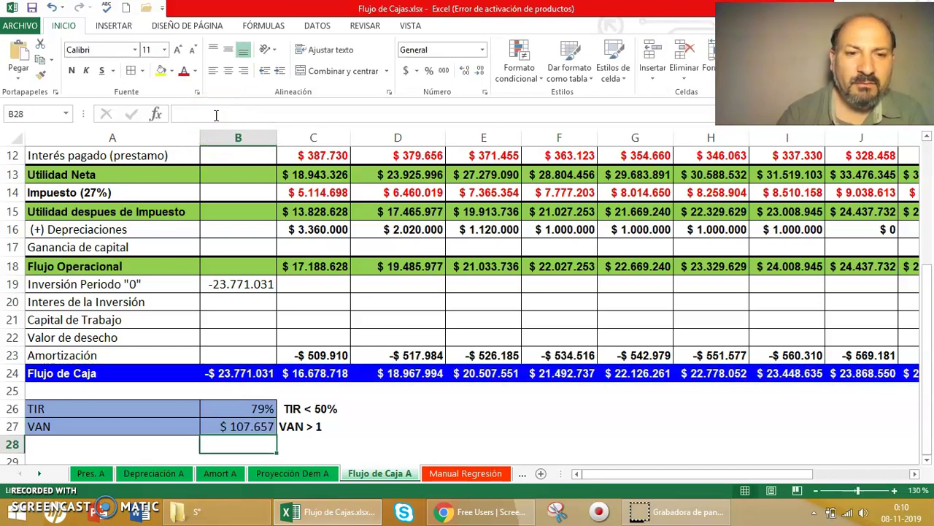
key("Up")
left_click(216, 115)
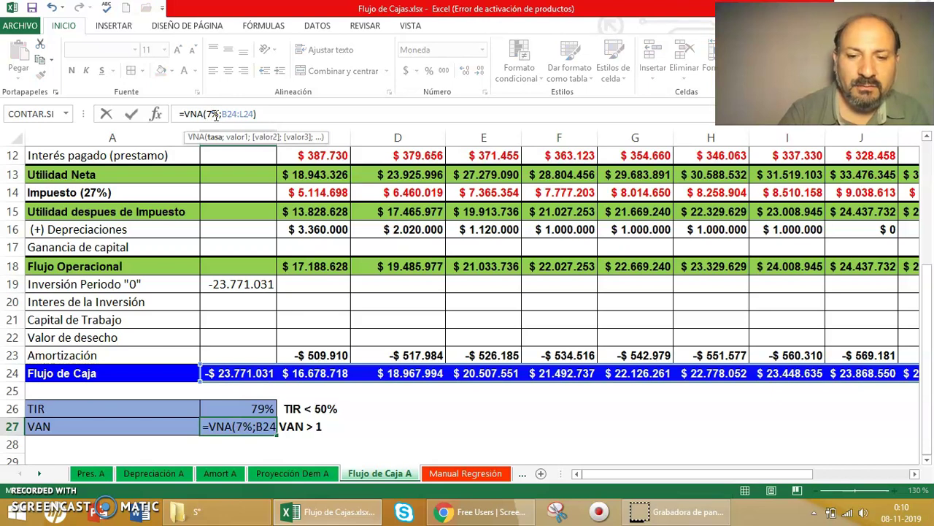
type("8,99")
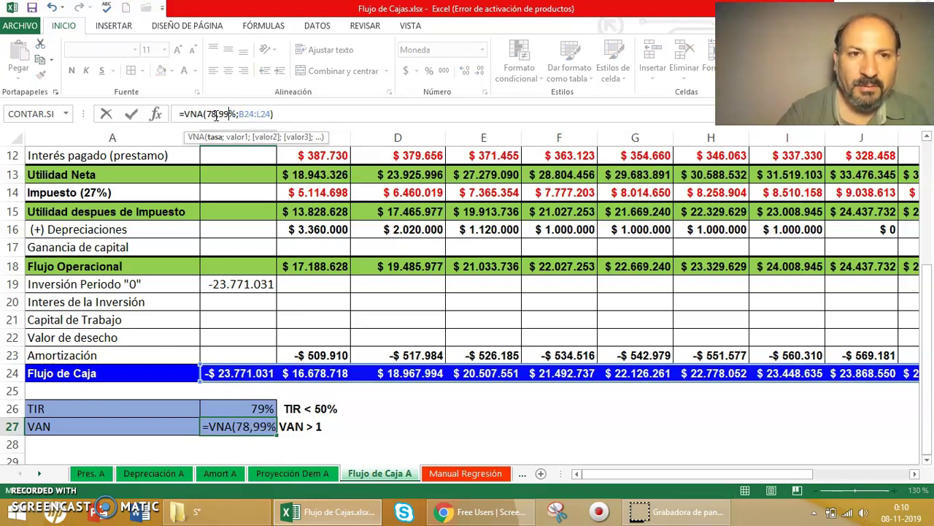
key("Return")
key("Down")
key("Up")
key("Up")
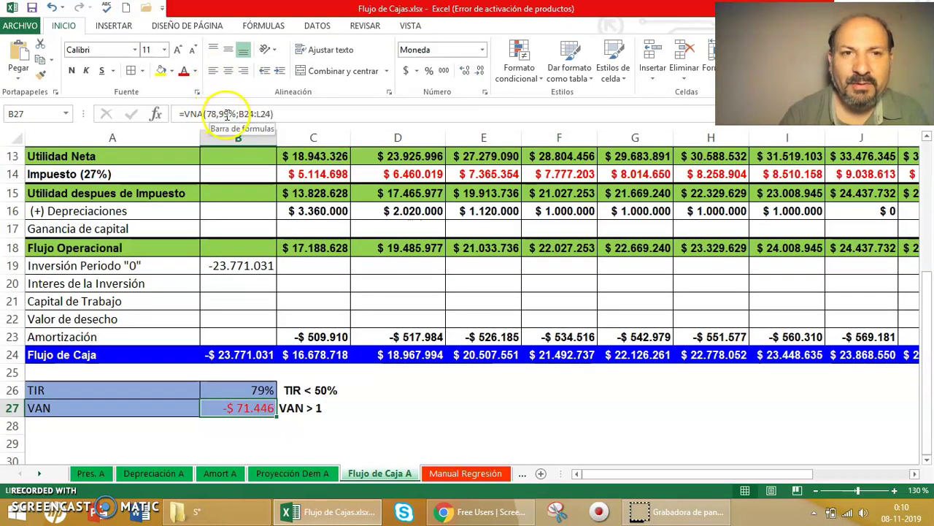
Restore the discount rate in the VAN formula in B27 to 30%
left_click(227, 113)
key("BackSpace")
key("BackSpace")
key("BackSpace")
key("BackSpace")
type("30")
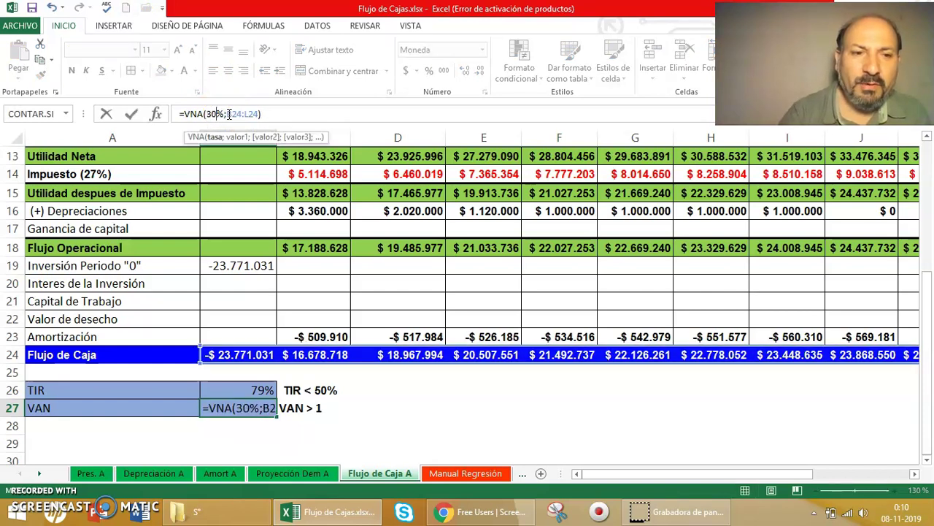
key("Return")
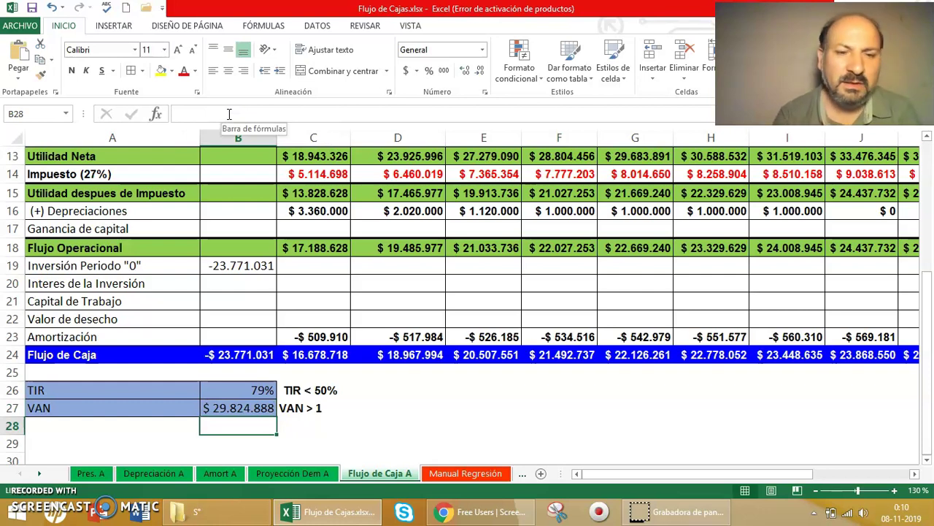
Examine the VAN formula in B27 and the TIR formula in B26
key("Up")
key("Up")
key("Up")
key("Down")
key("Down")
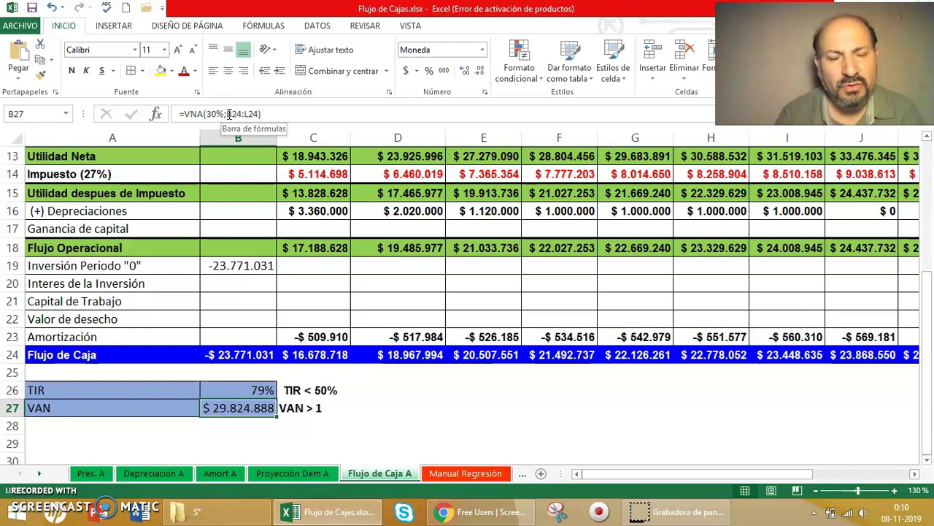
key("Up")
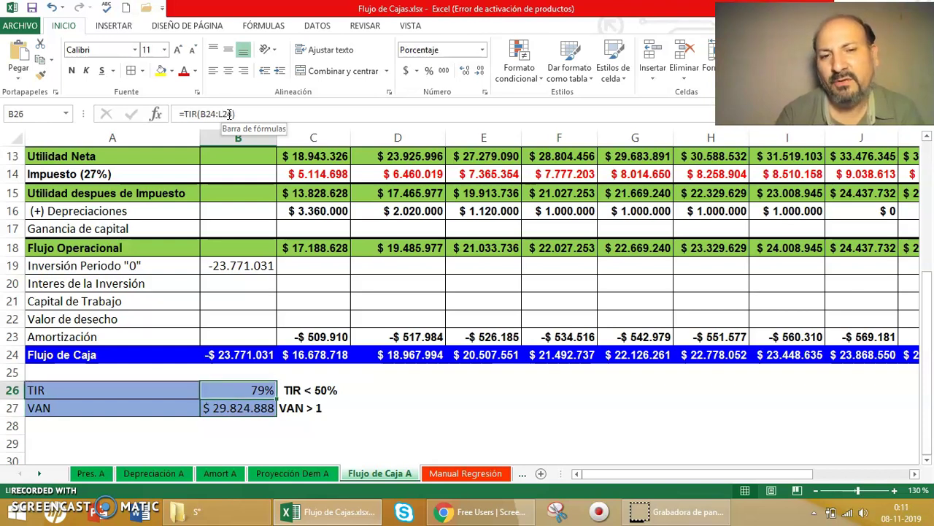
Review the cash flow rows above the TIR and VAN results, from Depreciación down to Flujo de Caja
key("Up")
key("Up")
key("Up")
key("Up")
key("Up")
key("Up")
key("Up")
key("Up")
key("Up")
key("Up")
key("Up")
key("Up")
key("Up")
key("Up")
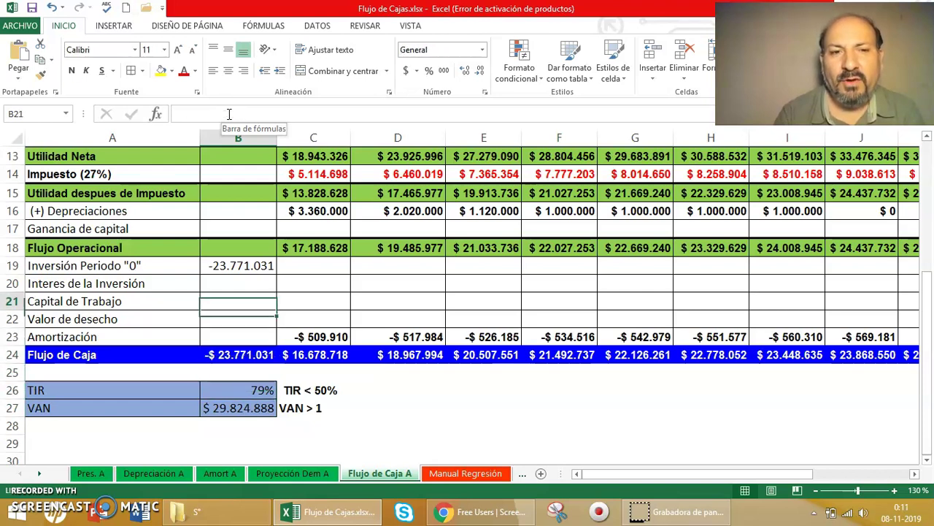
key("Down")
key("Down")
key("Down")
key("Down")
key("Down")
key("Down")
key("Down")
key("Down")
key("Down")
key("Down")
key("Down")
key("Down")
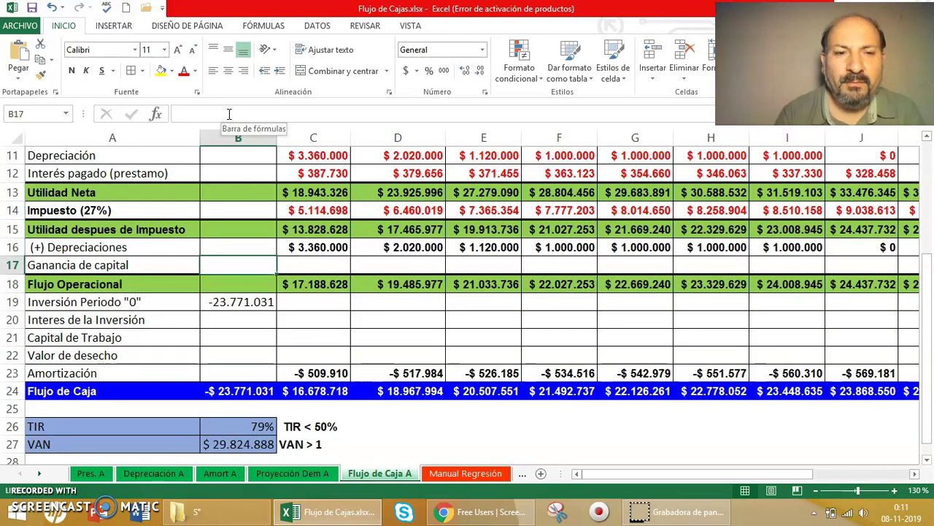
key("Down")
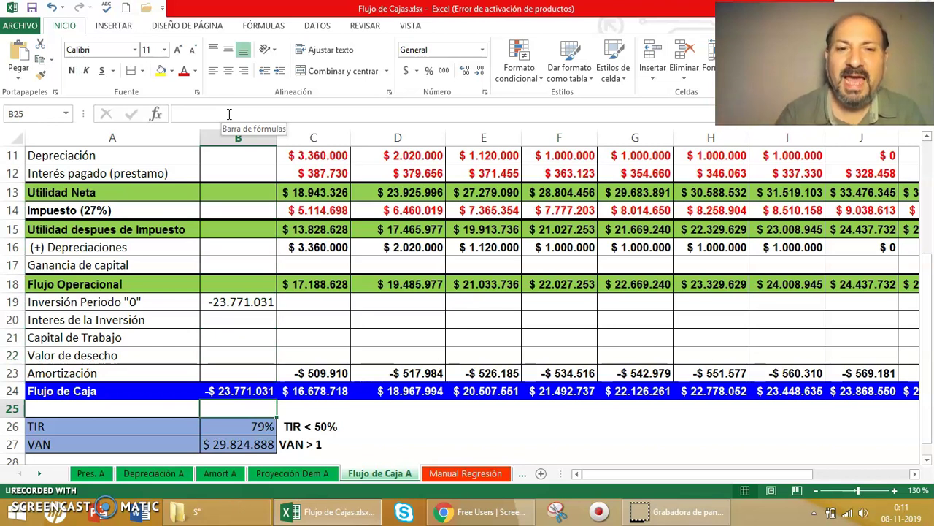
Examine the Año1 Flujo de Caja formula in C24, and compare the VAN and TIR formulas in B27 and B26
key("Up")
key("Right")
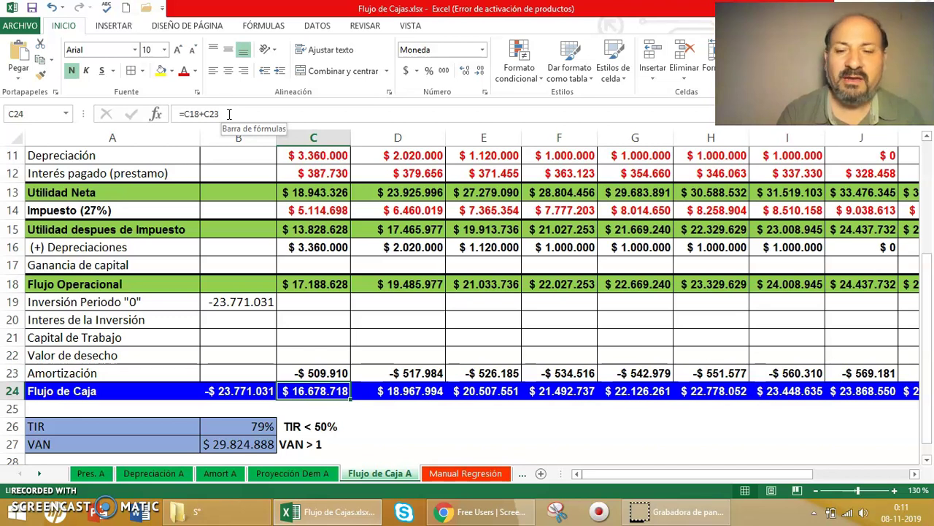
key("Down")
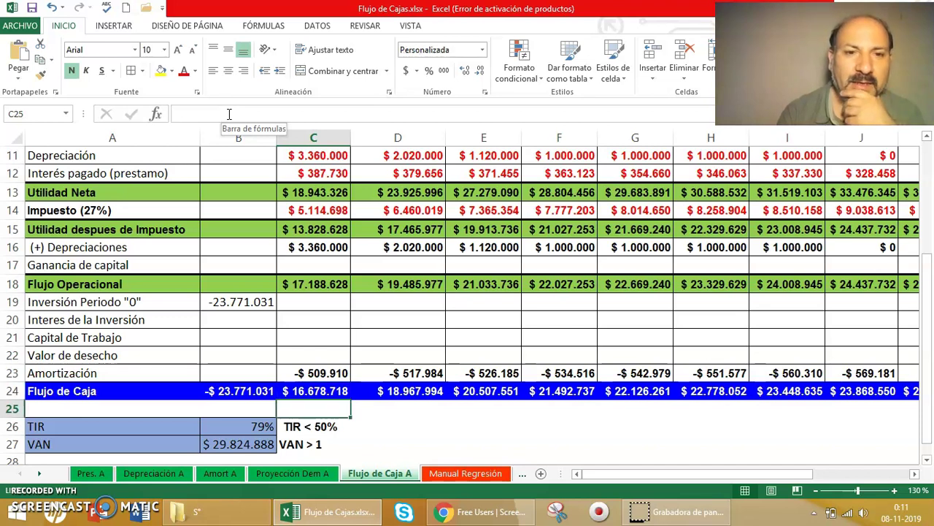
key("Down")
key("Left")
key("Down")
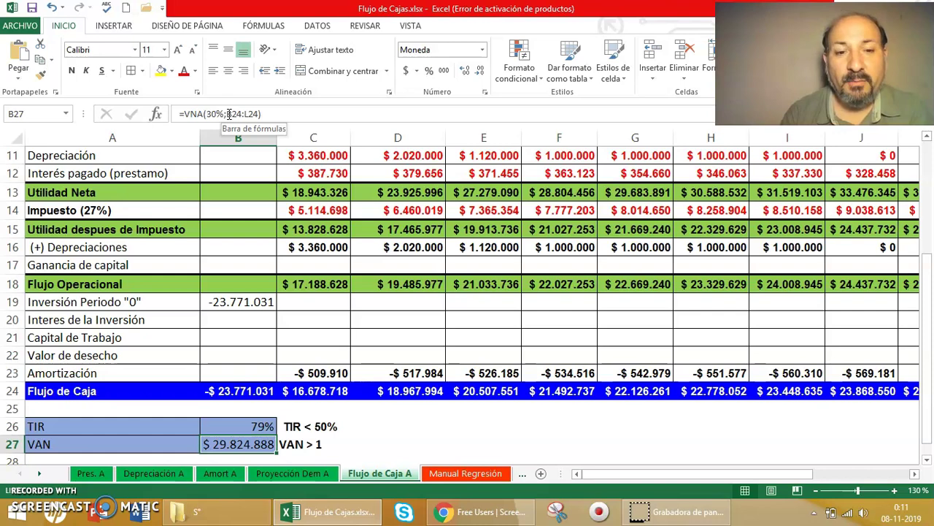
key("Up")
key("Up")
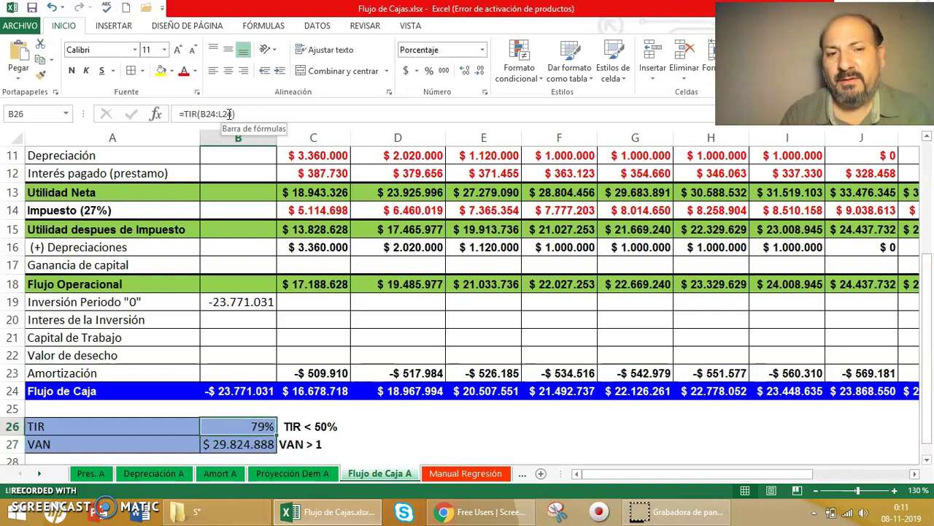
Review the full cash flow table from the PIB and IPC indicators down to the TIR and VAN results
key("Down")
key("Down")
key("Down")
key("Up")
key("Up")
key("Up")
key("Up")
key("Up")
key("Up")
key("Up")
key("Up")
key("Up")
key("Up")
key("Up")
key("Up")
key("Up")
key("Up")
key("Up")
key("Up")
key("Up")
key("Up")
key("Up")
key("Up")
key("Up")
key("Up")
key("Up")
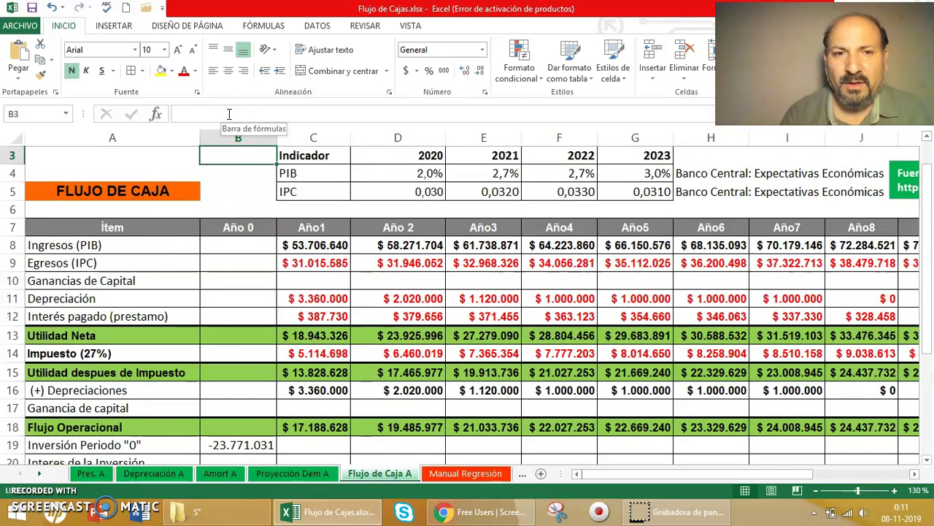
key("Down")
key("Down")
key("Down")
key("Down")
key("Down")
key("Down")
key("Down")
key("Down")
key("Down")
key("Down")
key("Down")
key("Down")
key("Down")
key("Down")
key("Down")
key("Down")
key("Down")
key("Down")
key("Down")
key("Down")
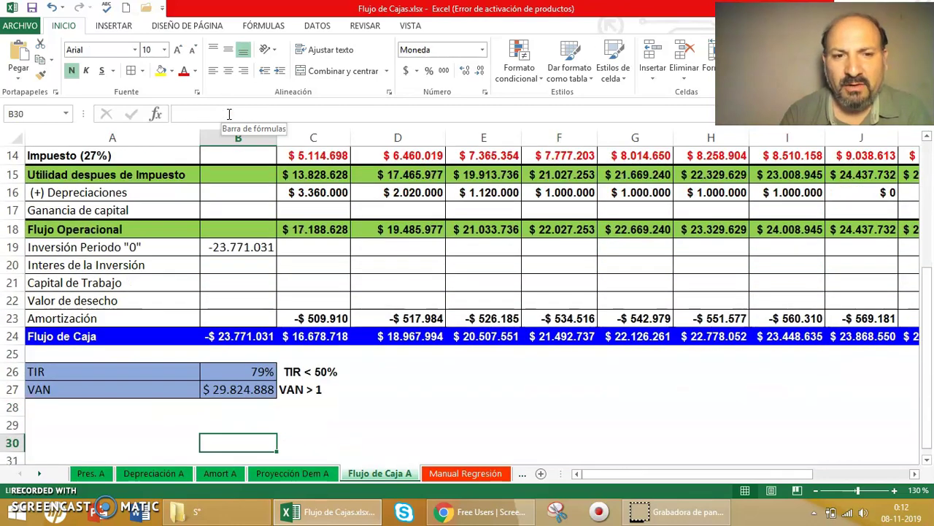
Look back over the cash flow table from below the results up to the indicators and the Año 0 header
key("Up")
key("Up")
key("Up")
key("Up")
key("Up")
key("Up")
key("Up")
key("Up")
key("Up")
key("Up")
key("Up")
key("Up")
key("Up")
key("Up")
key("Up")
key("Up")
key("Up")
key("Up")
key("Up")
key("Up")
key("Up")
key("Up")
key("Up")
key("Up")
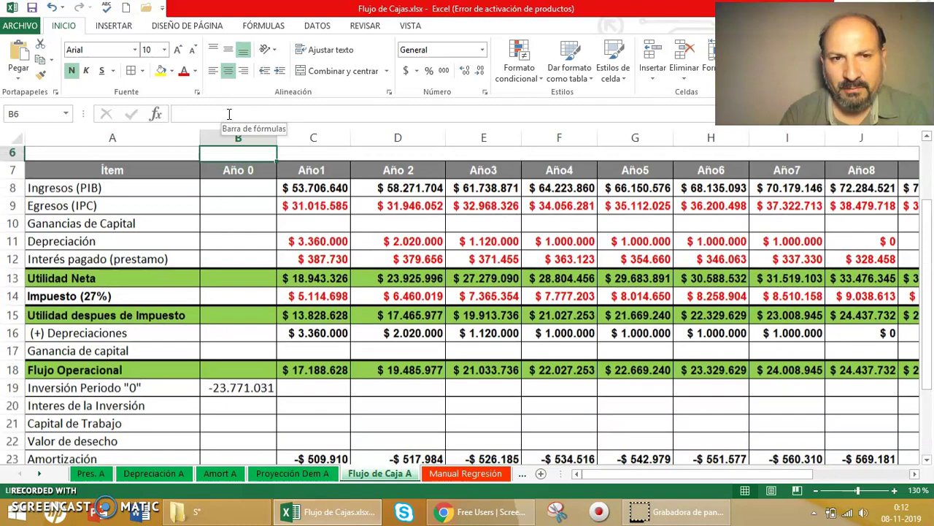
key("Up")
key("Up")
key("Up")
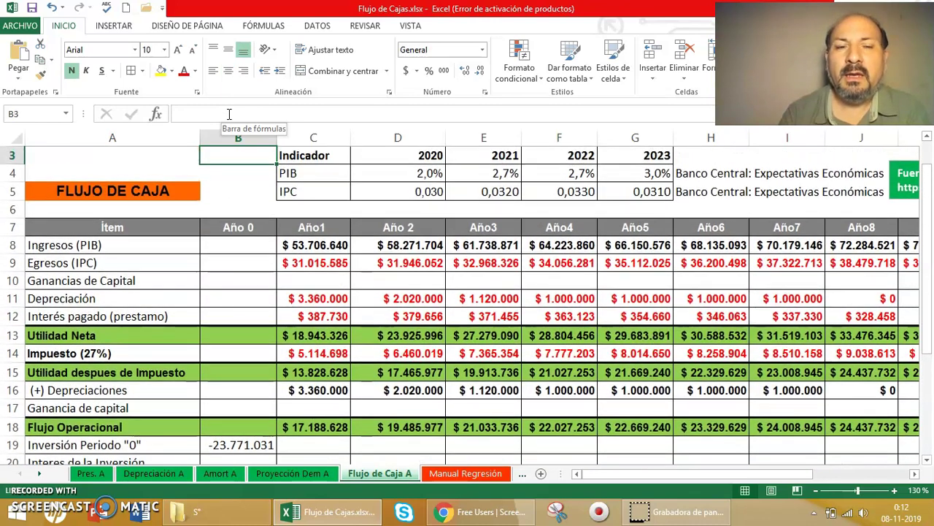
key("Down")
key("Down")
key("Down")
key("Down")
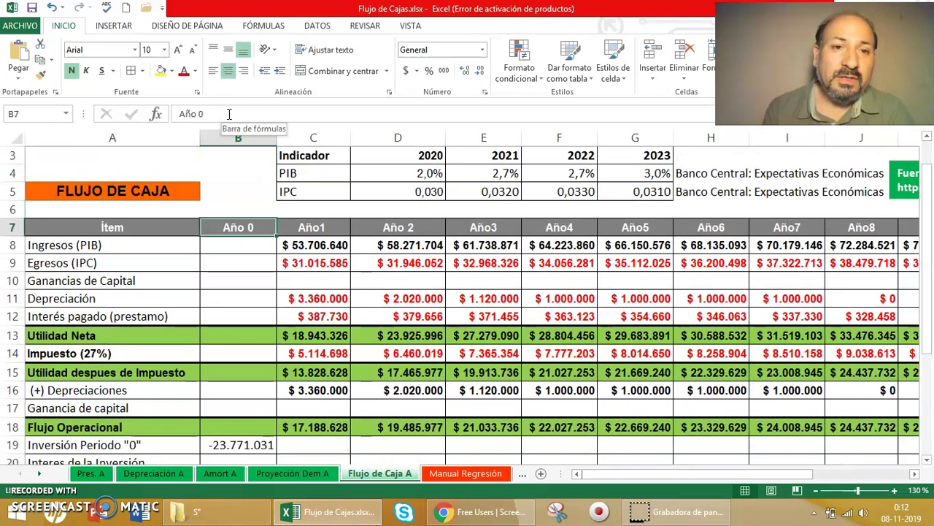